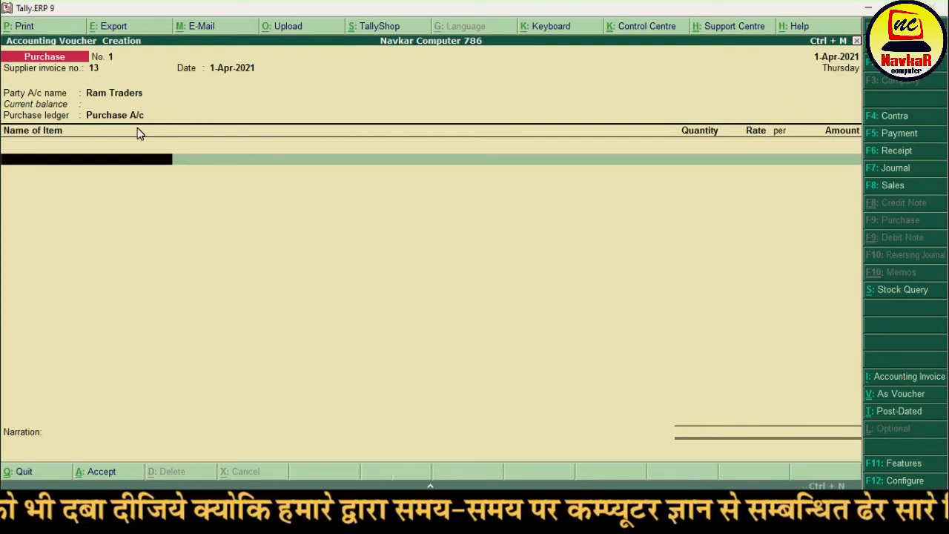
Step: Add Basmati Rice to the Ram Traders purchase voucher with quantity 100 kg and rate 50
key("space")
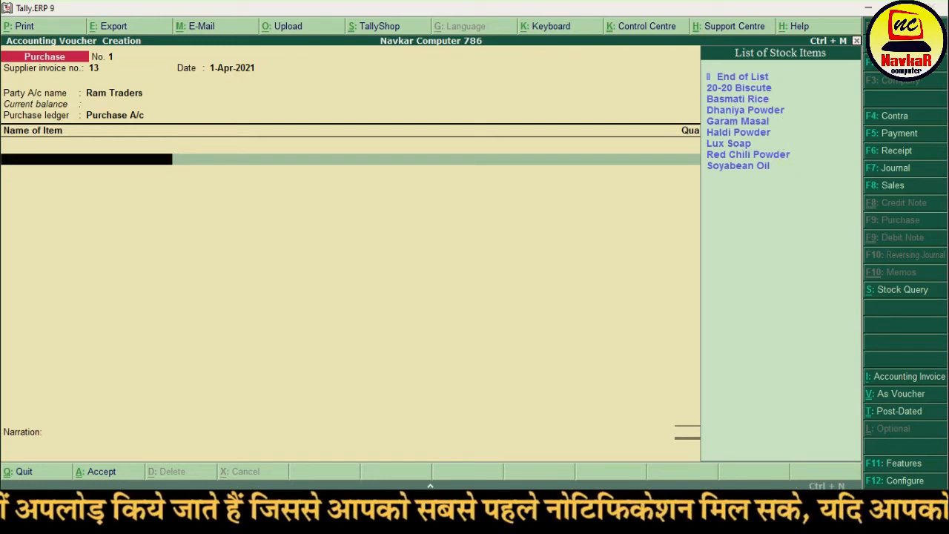
key("alt+Tab")
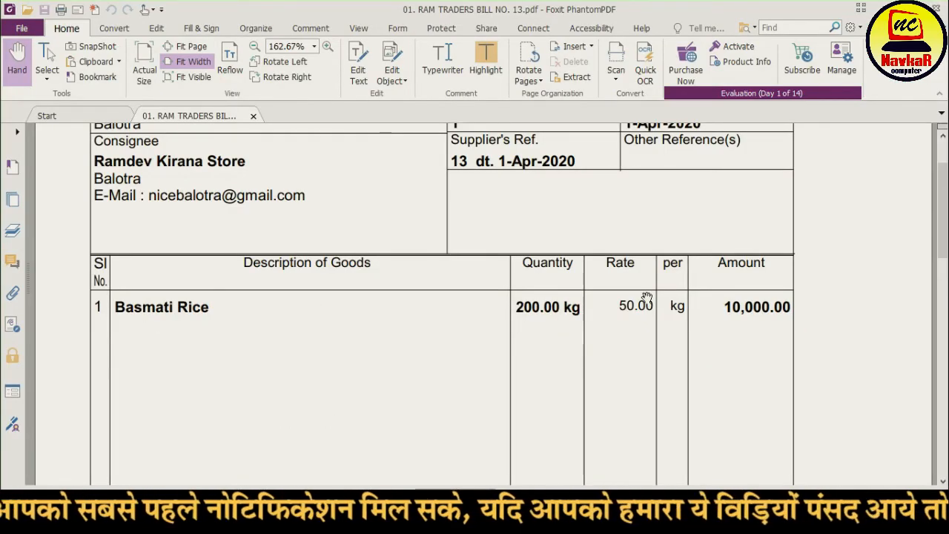
key("alt+Tab")
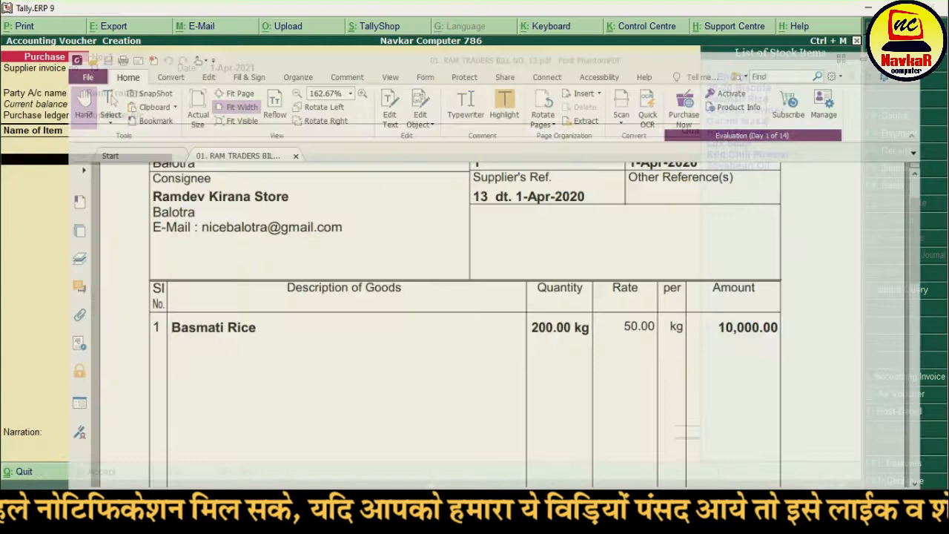
key("Down")
key("Down")
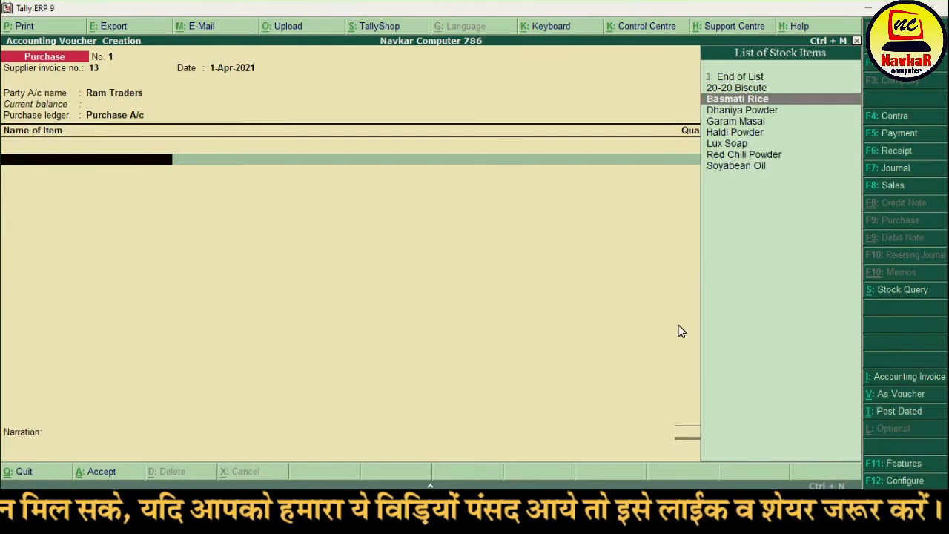
key("Return")
type("100")
key("Return")
type("50")
key("Return")
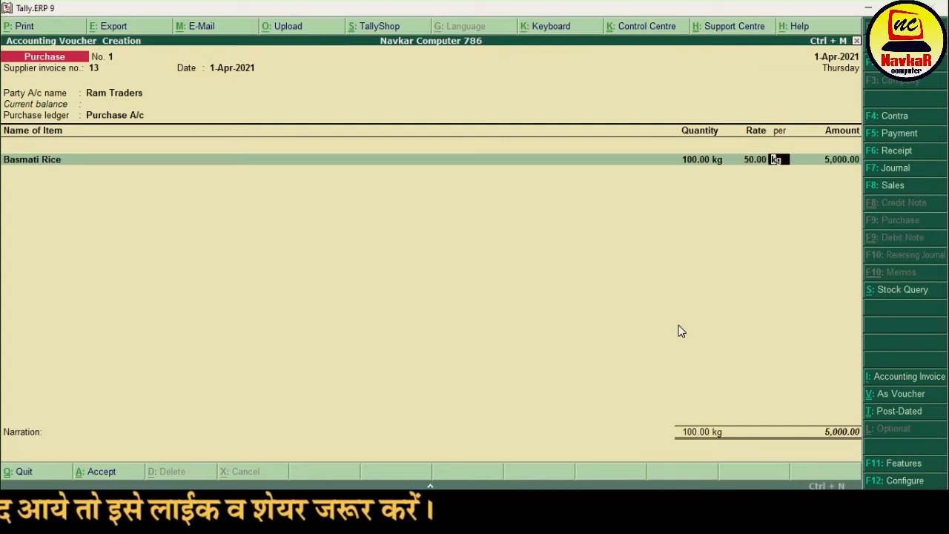
Step: Correct the Basmati Rice quantity to 200 kg and accept the item line after comparing it with the Ram Traders bill
key("BackSpace")
key("BackSpace")
type("200")
key("Return")
key("Return")
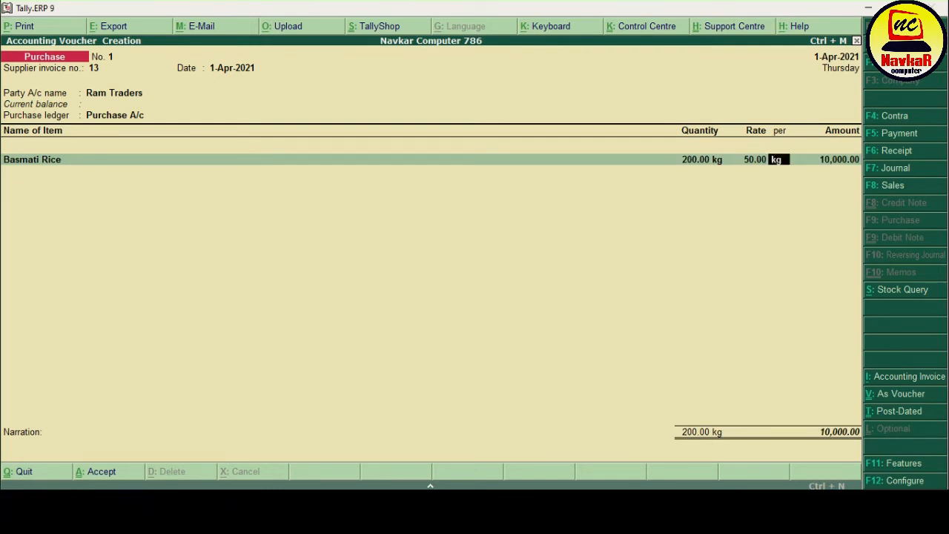
key("alt+Tab")
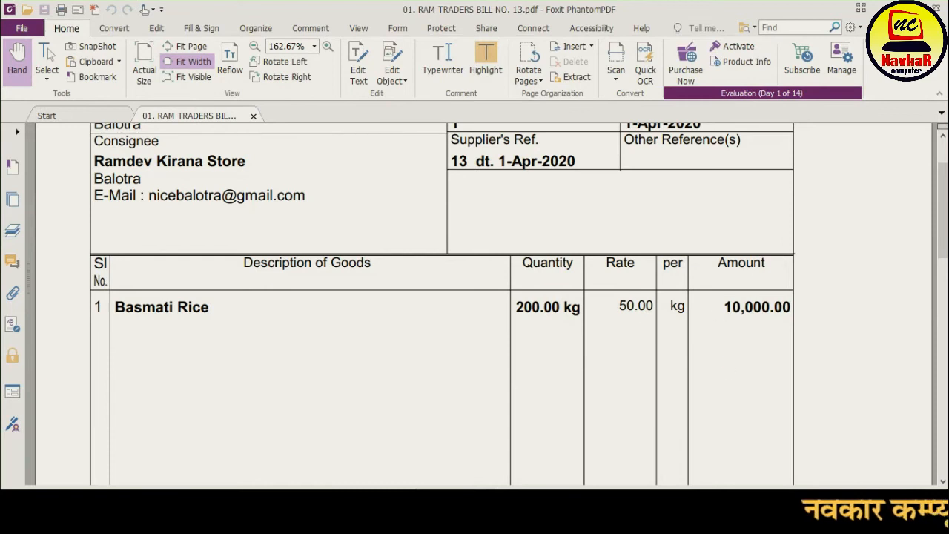
key("alt+Tab")
key("Return")
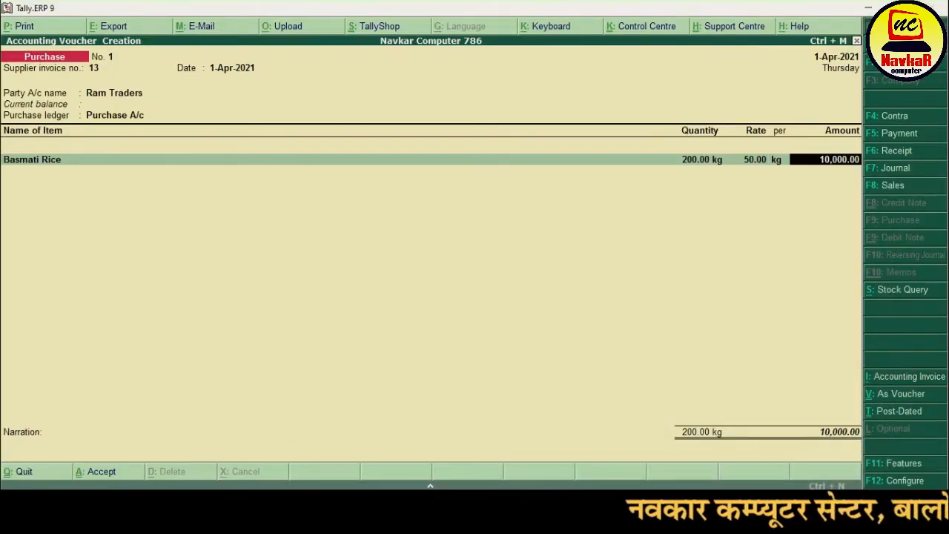
key("Return")
key("Return")
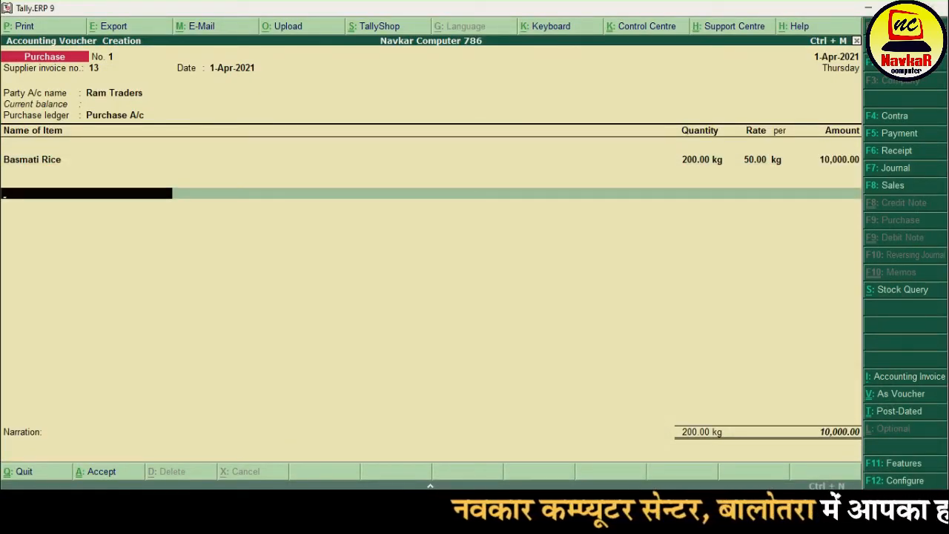
Step: End the item list and save the purchase voucher with the narration "goods purchase"
key("Return")
key("Return")
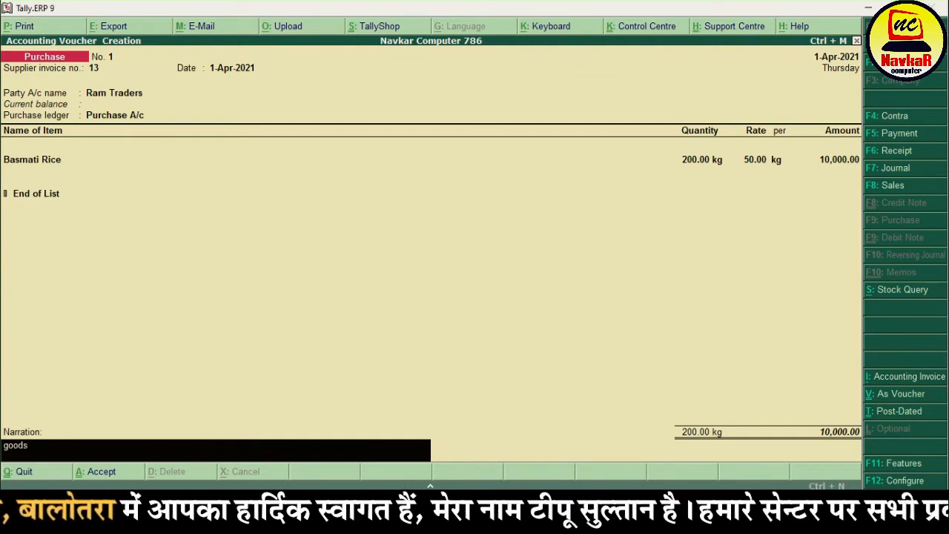
key("Return")
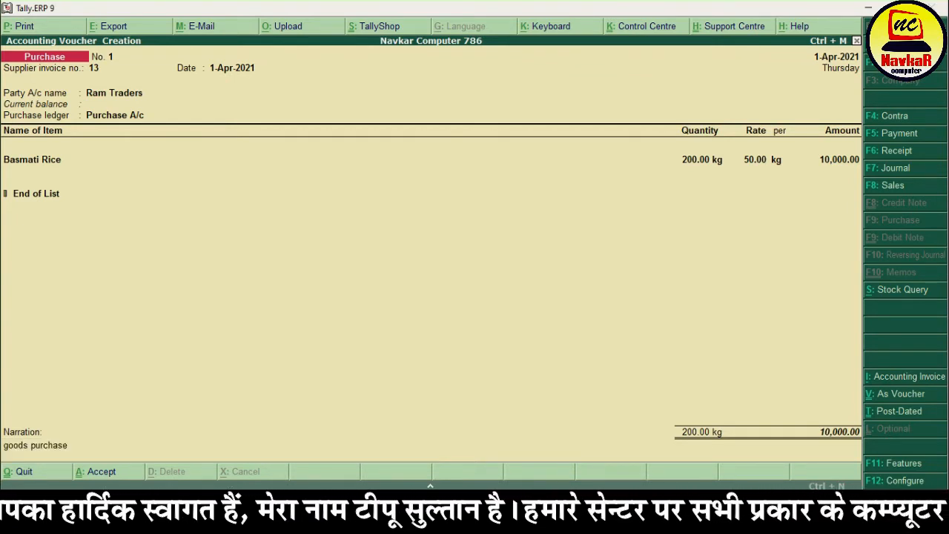
key("Return")
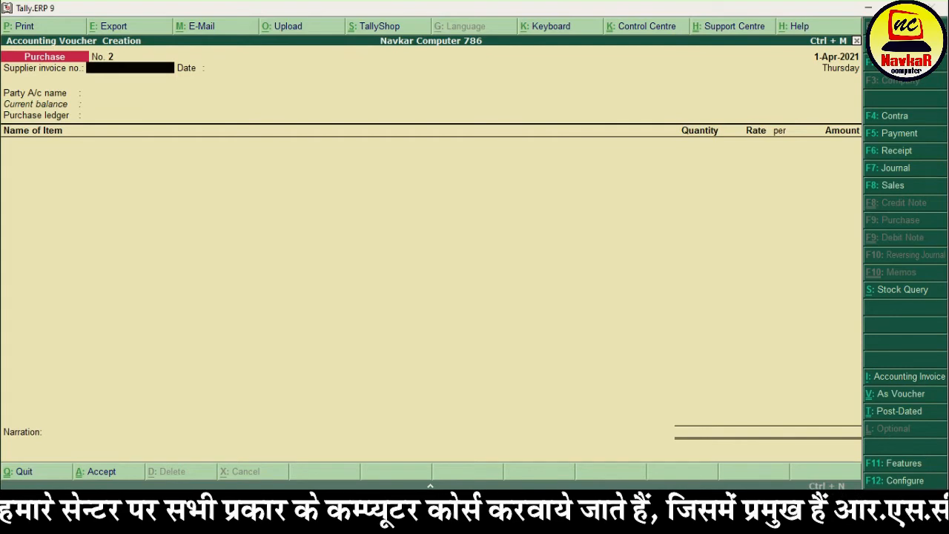
Step: Switch to the Word accounting notes and read transaction 3, the cash purchase from Pooja Kirana Store on bill no. 21
key("alt+Tab")
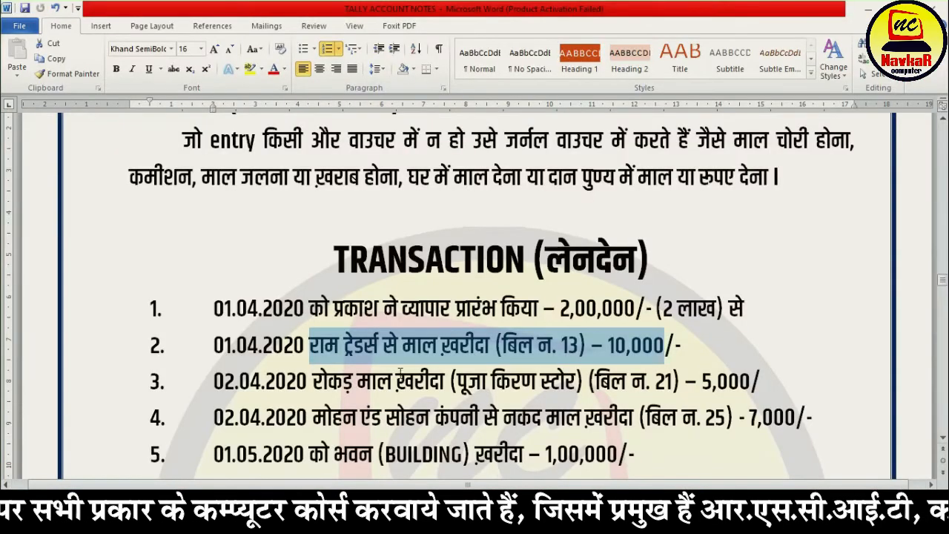
left_click(235, 366)
left_click_drag(214, 382, 586, 399)
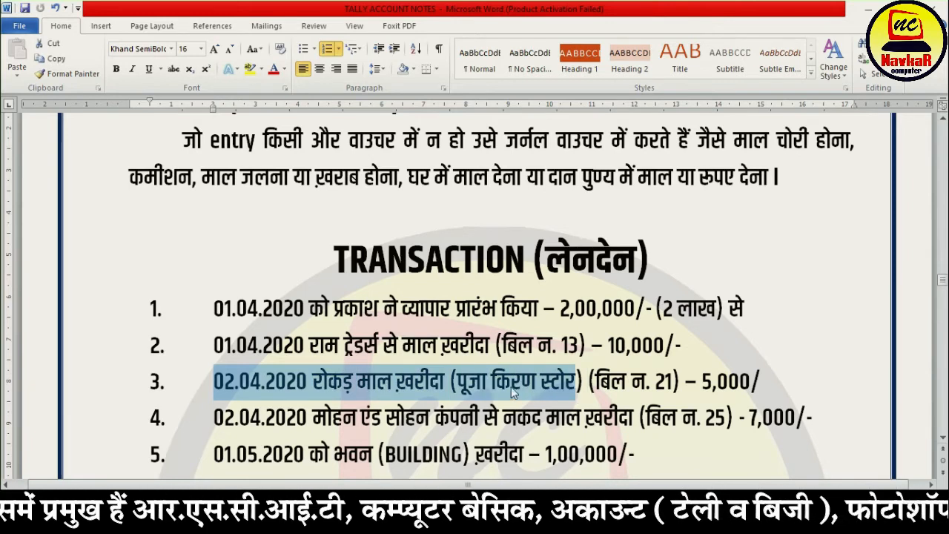
left_click(489, 383)
left_click_drag(457, 383, 576, 385)
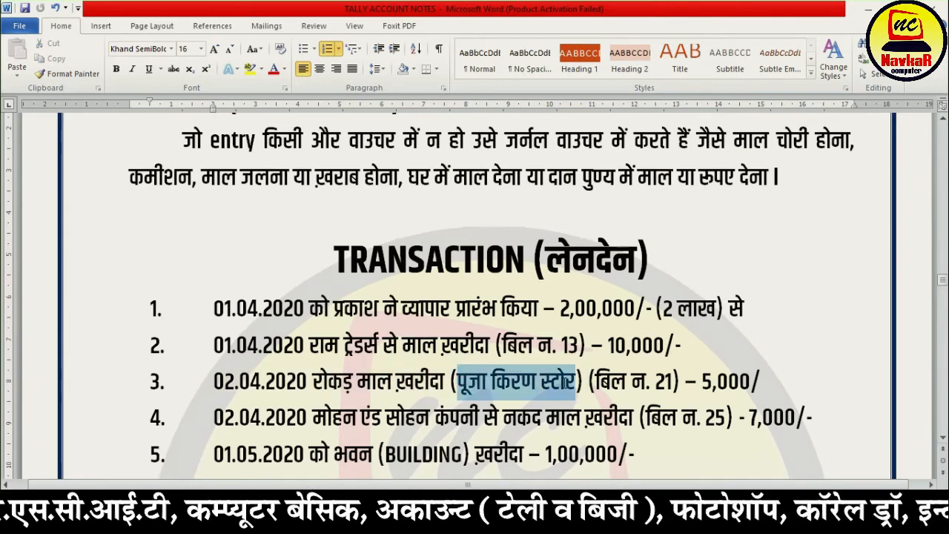
left_click(313, 382)
left_click_drag(313, 382, 751, 383)
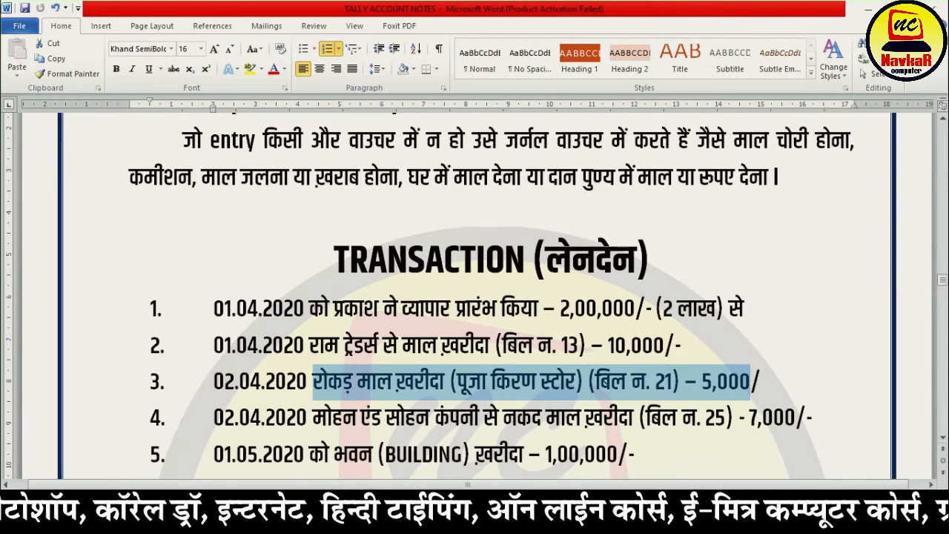
Step: Open the PDF "02. POOJA KIRANA STORE BILL NO. 21 (CASH)" from the PURCHASE BILL folder
left_click(405, 467)
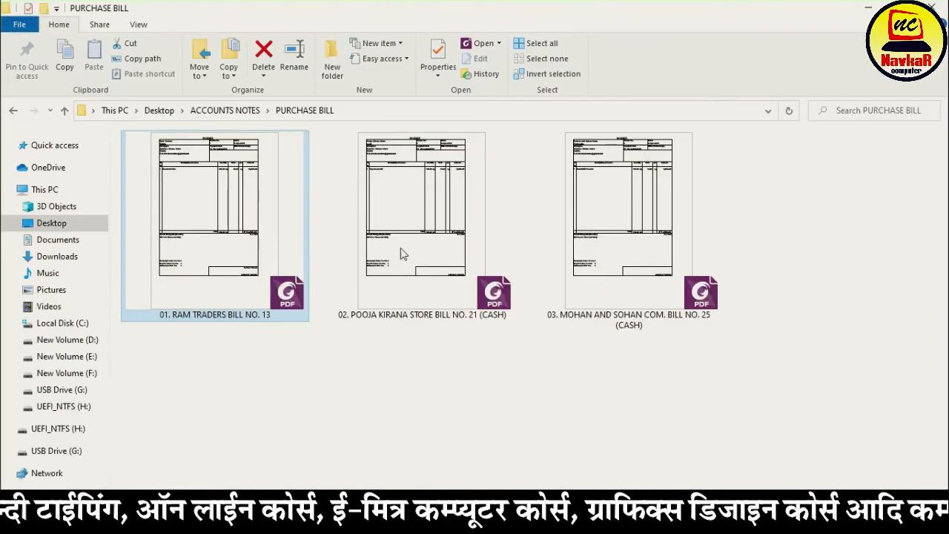
left_click(454, 241)
double_click(455, 241)
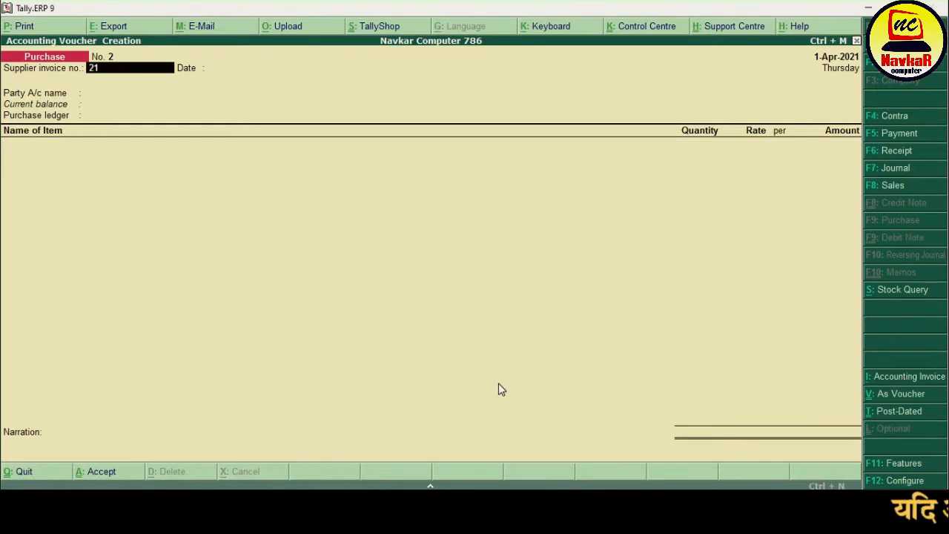
Step: In Tally's new purchase voucher, enter supplier invoice number 21 and set both the invoice date and voucher date to 2-Apr-2021
key("Return")
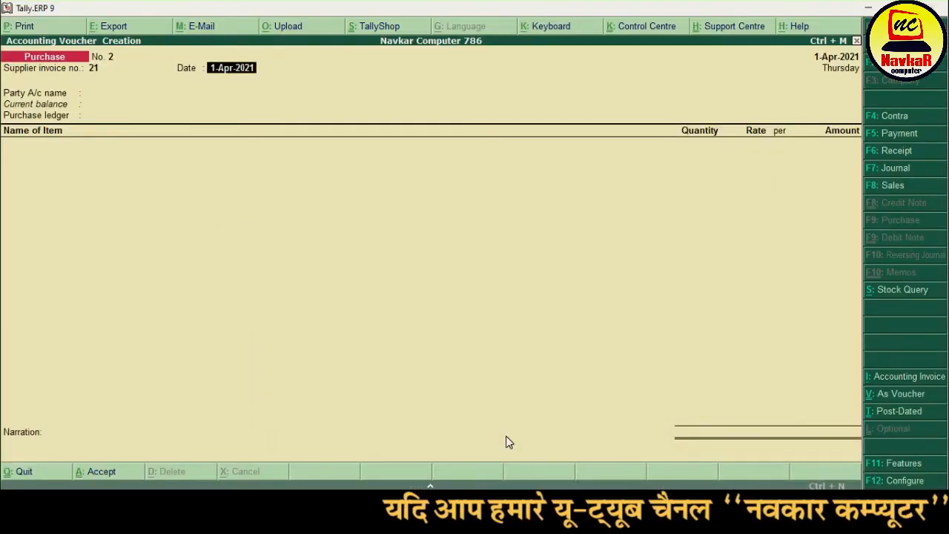
type("2")
key("Return")
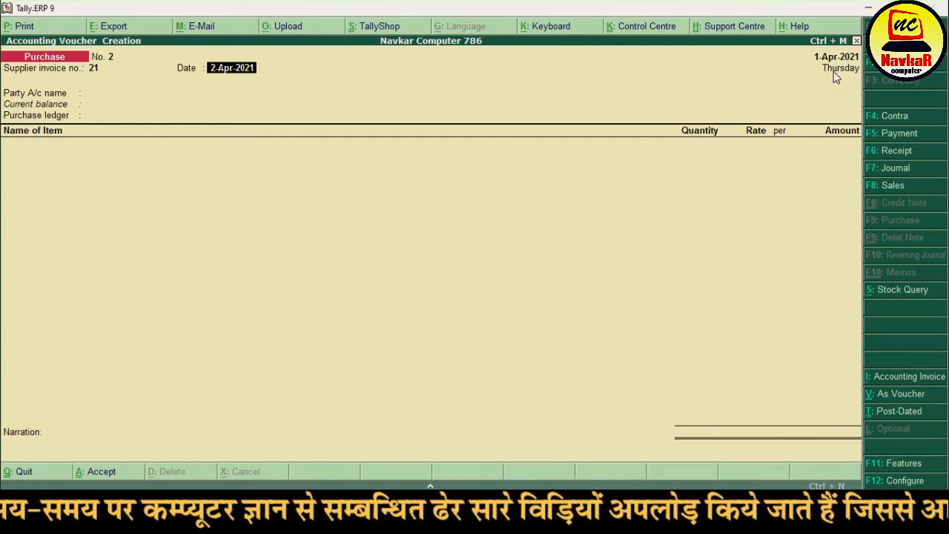
key("F2")
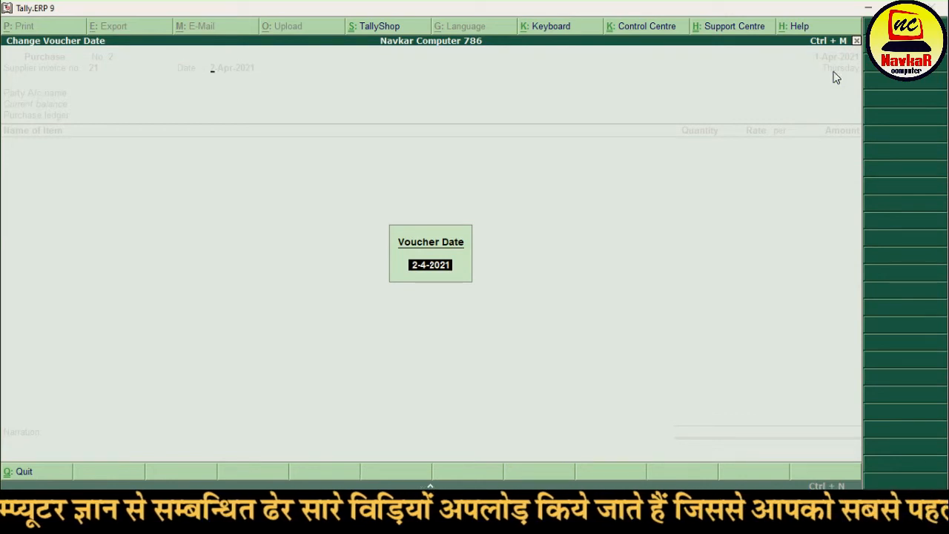
key("Return")
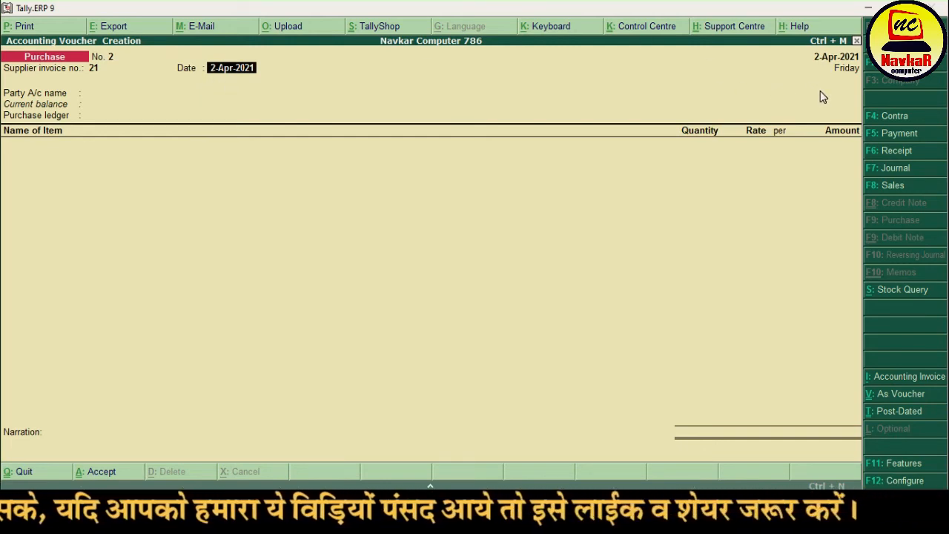
key("Return")
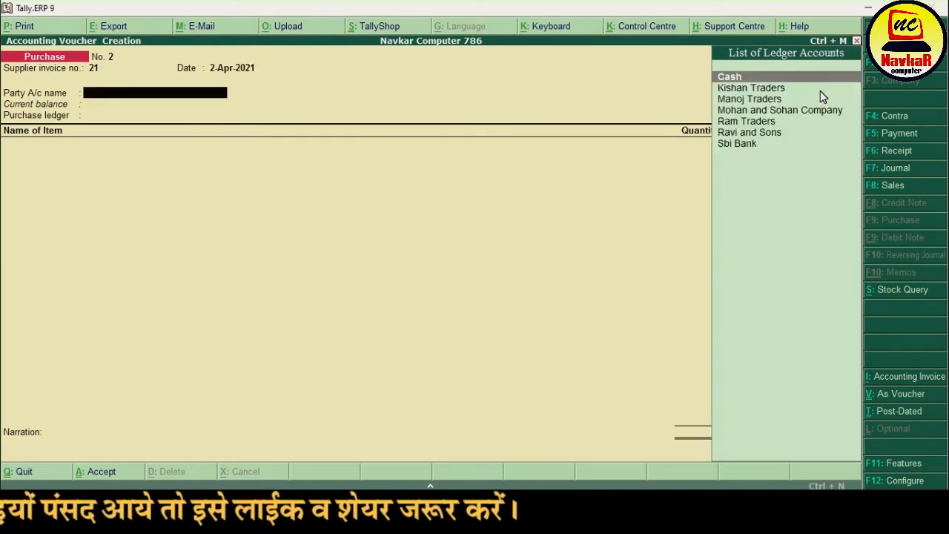
Step: Look through the ledger accounts for the bill's party and choose Cash as the party account
key("Down")
key("Down")
key("Down")
key("Down")
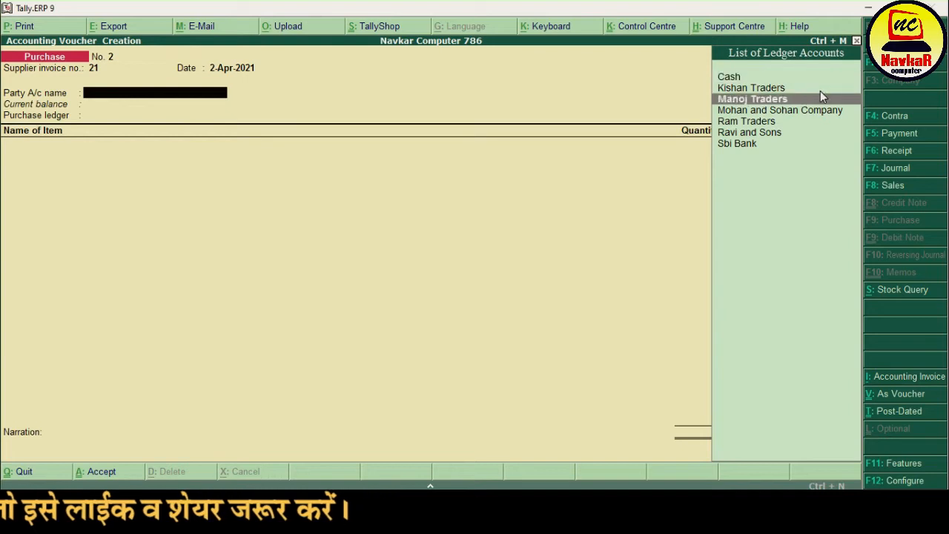
key("Up")
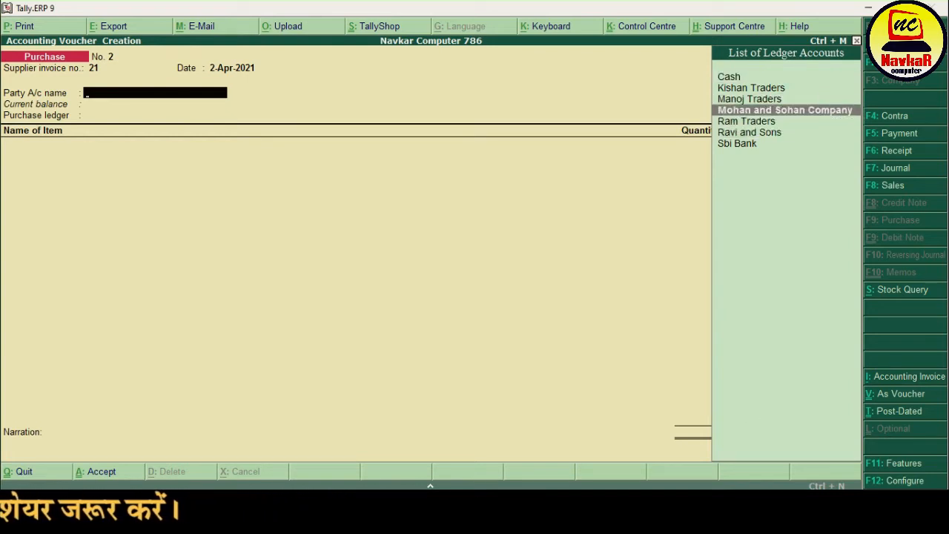
key("alt+Tab")
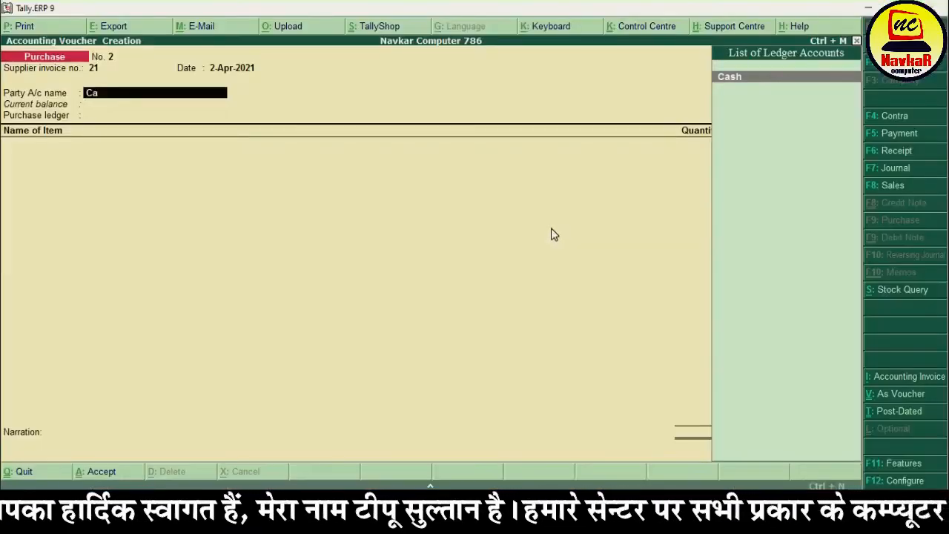
key("Return")
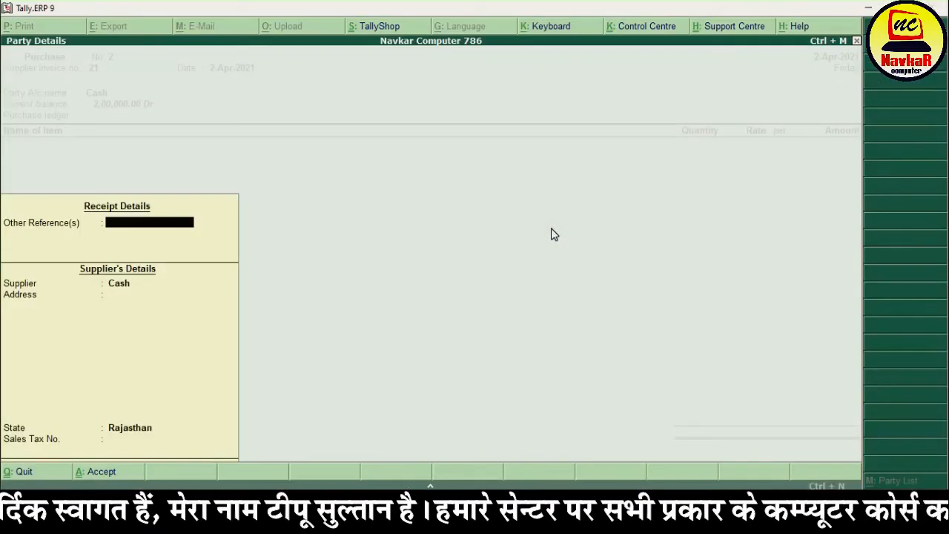
Step: Fill in supplier Pooja Kirana Store with its address and state Rajasthan, and select Purchase A/c as the purchase ledger
key("Return")
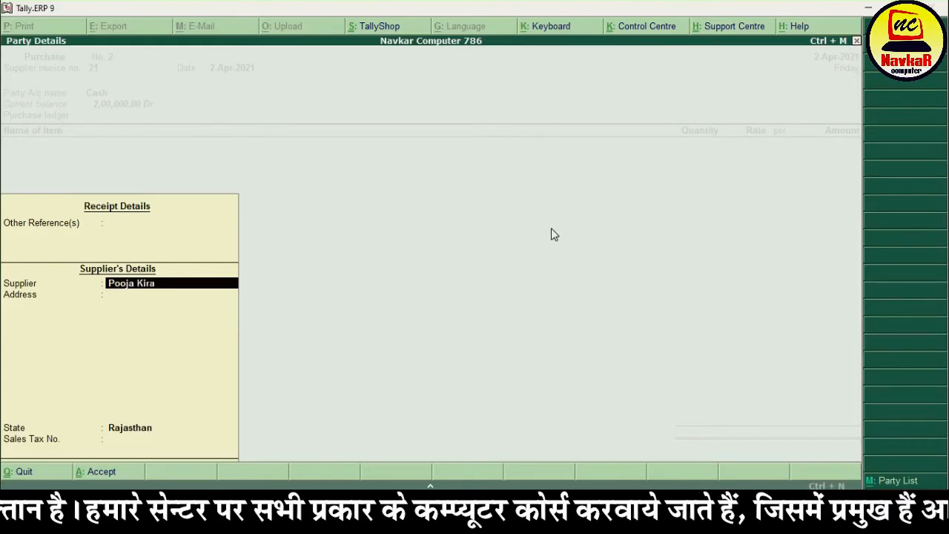
key("Return")
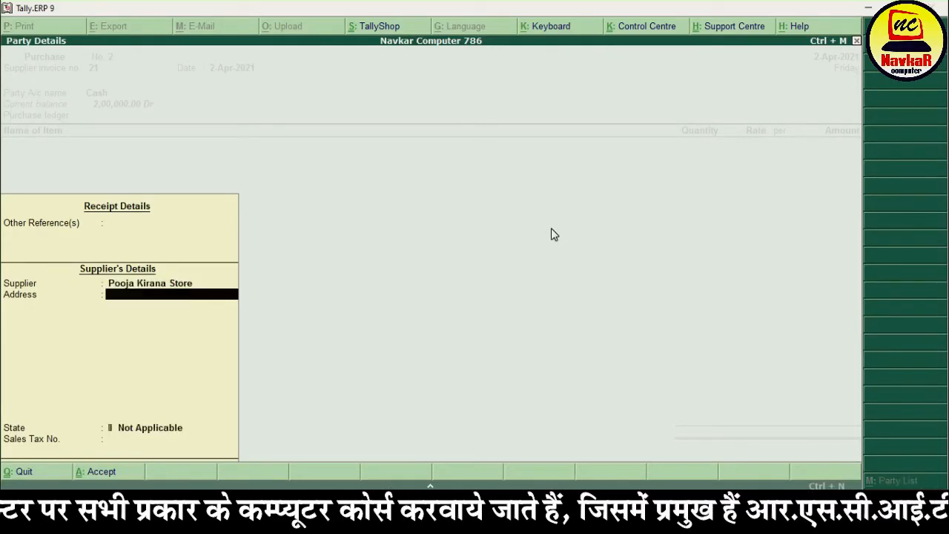
type("Jasol")
key("Return")
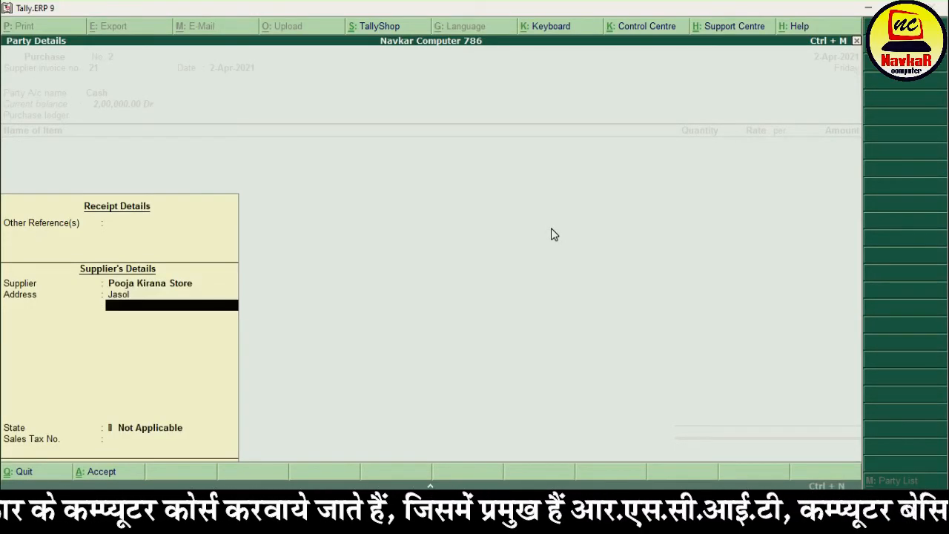
key("Return")
type("ra")
key("Return")
key("Return")
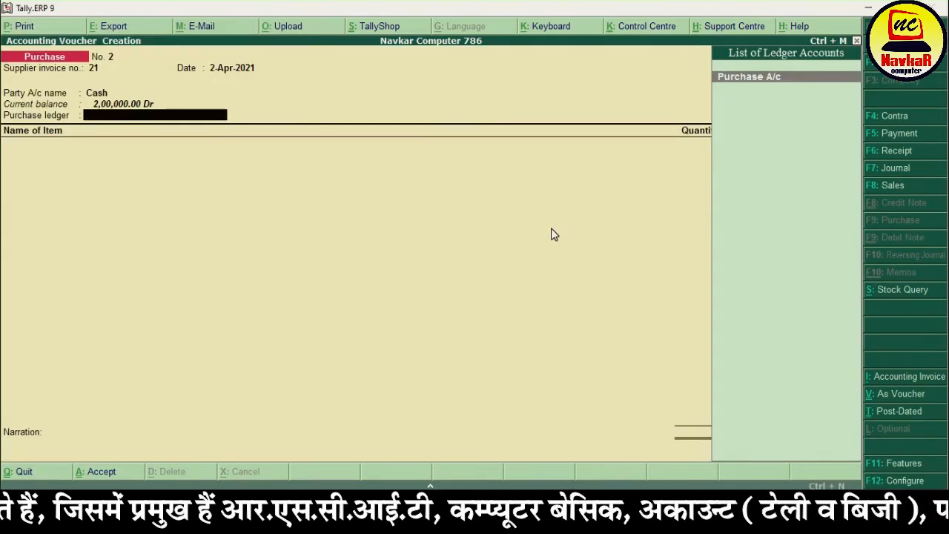
key("Return")
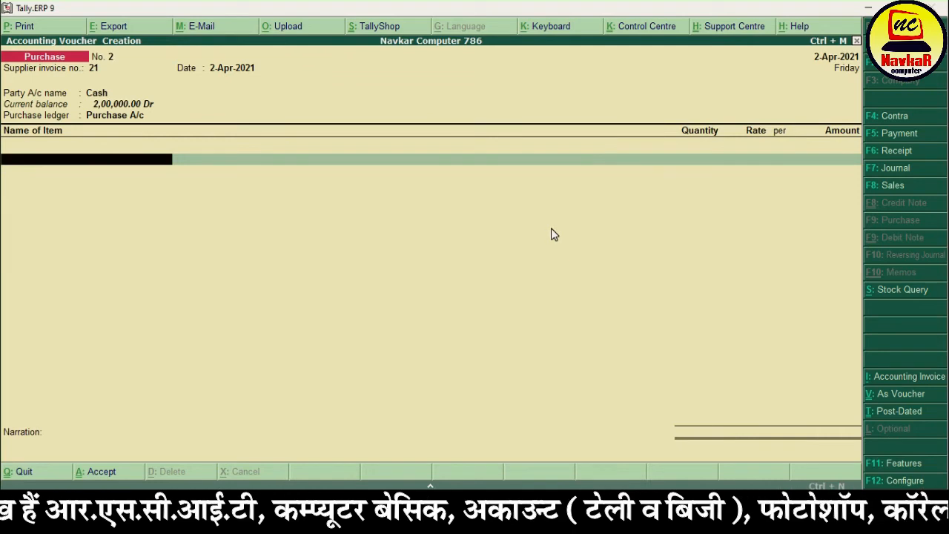
Step: Check the item, quantity and rate on the Pooja Kirana Store bill and return to the Tally voucher
key("alt+Tab")
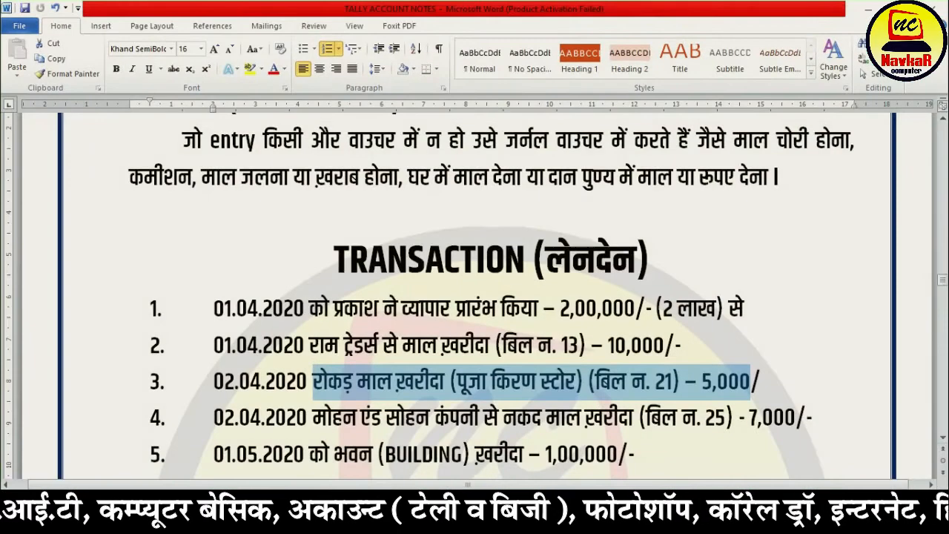
key("alt+Tab")
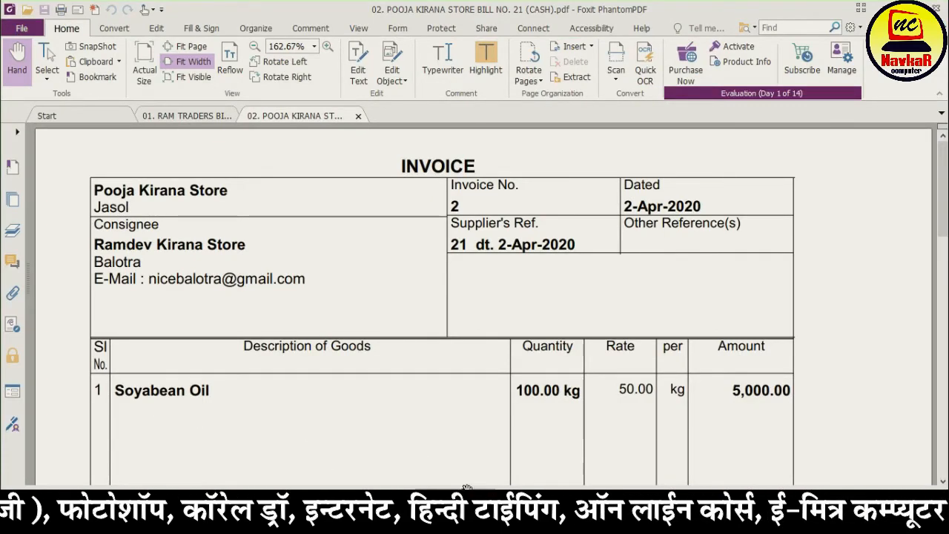
key("alt+Tab")
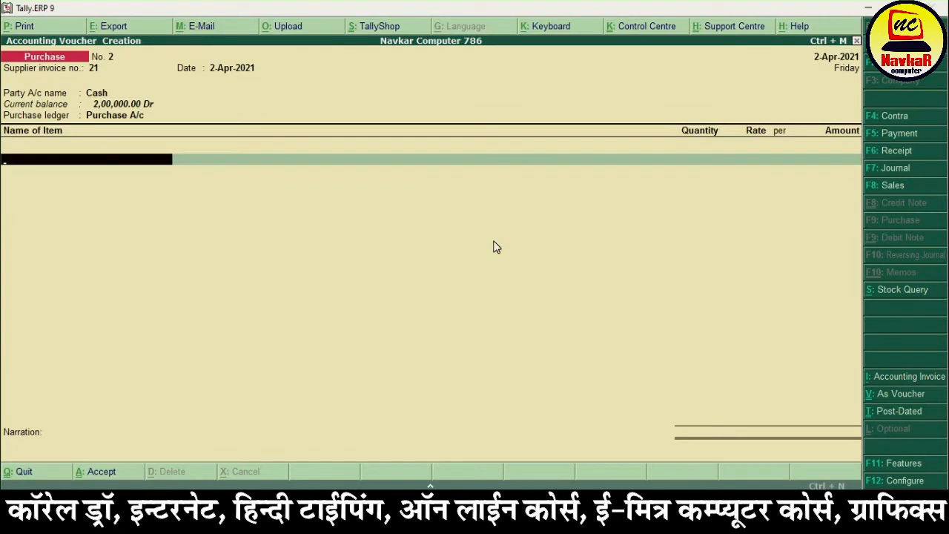
Step: Add Soyabean Oil to the purchase voucher with quantity 50 ltr and rate 100.00
type("So")
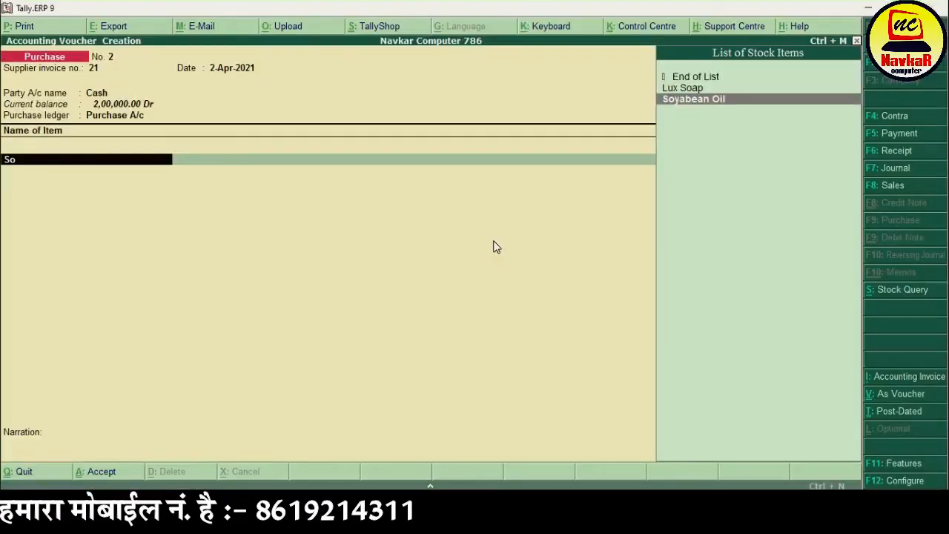
key("Return")
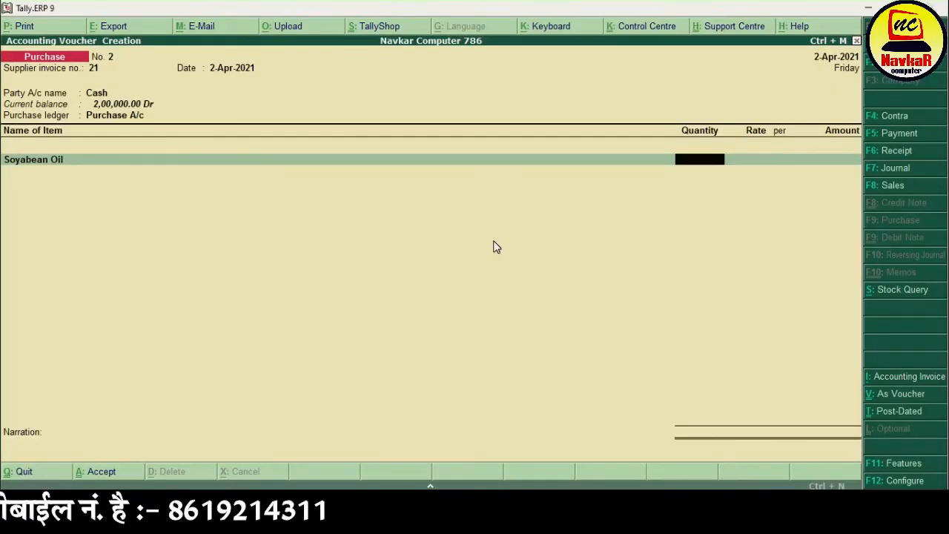
type("50")
key("Return")
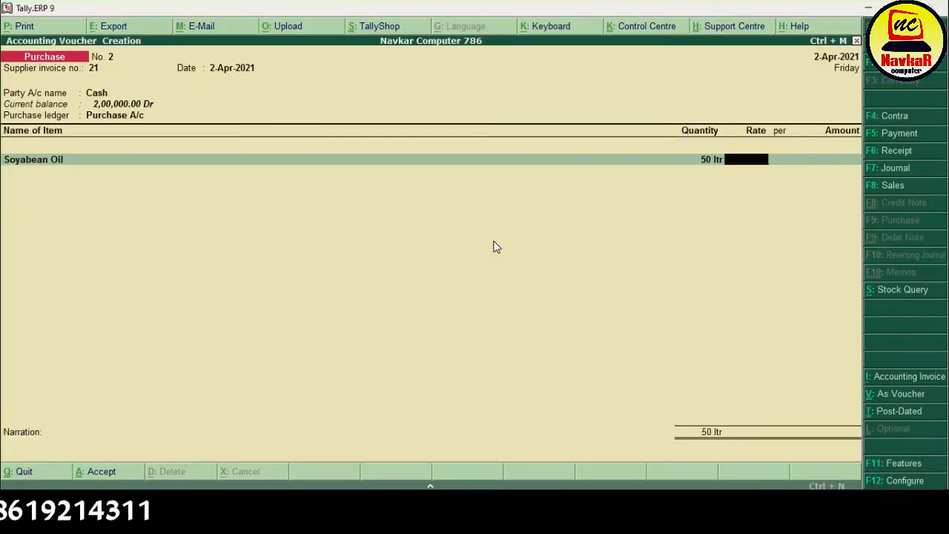
key("Return")
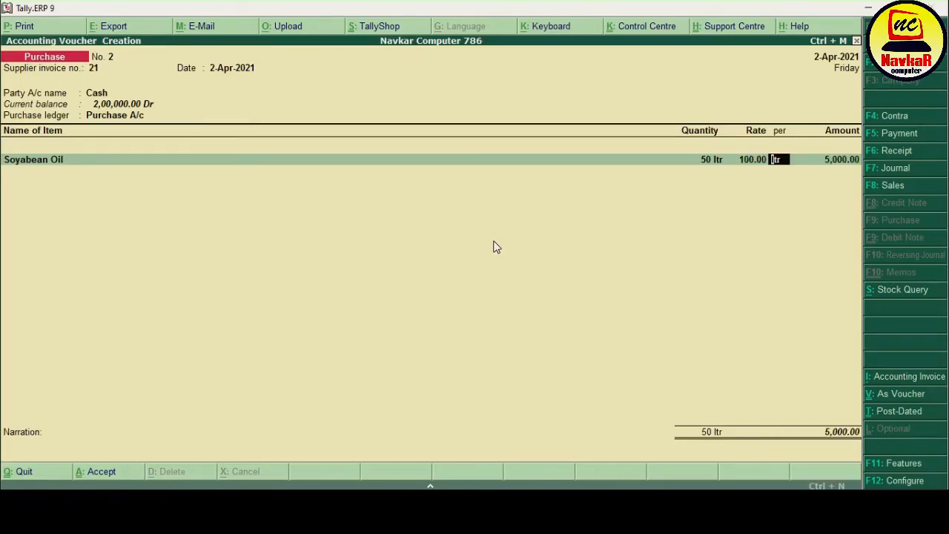
Step: Check the Pooja Kirana Store bill and correct the Soyabean Oil line to quantity 100 ltr and rate 50.00
key("alt+Tab")
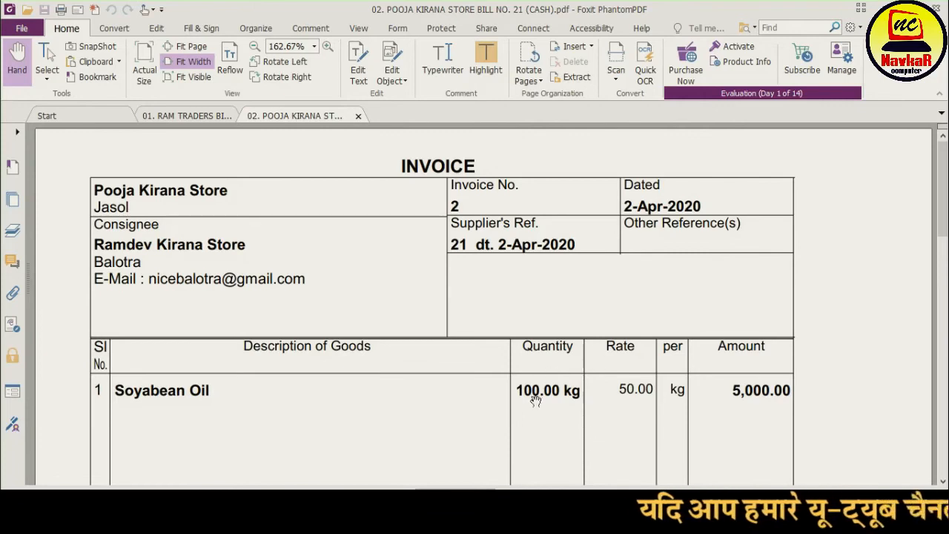
key("alt+Tab")
key("BackSpace")
key("BackSpace")
type("100")
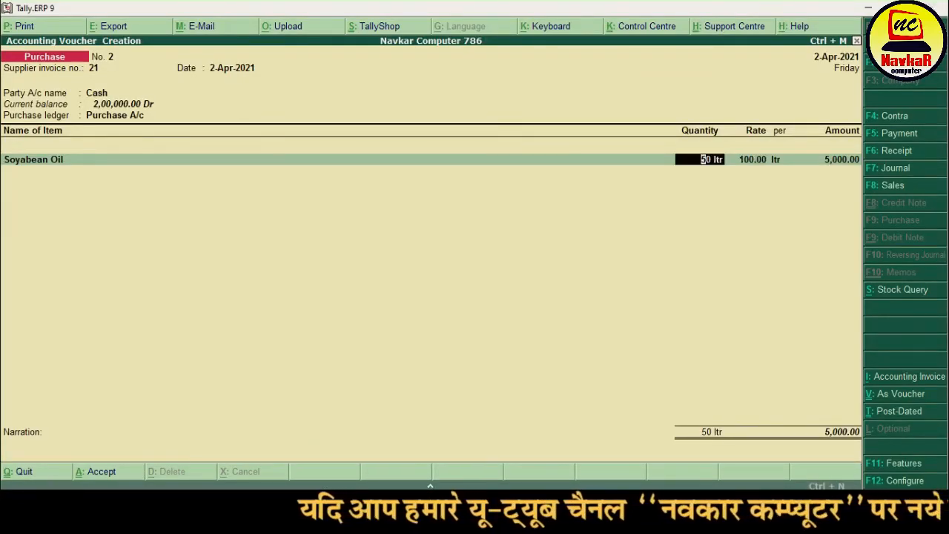
key("Return")
type("50")
key("Return")
key("Return")
key("Return")
key("Return")
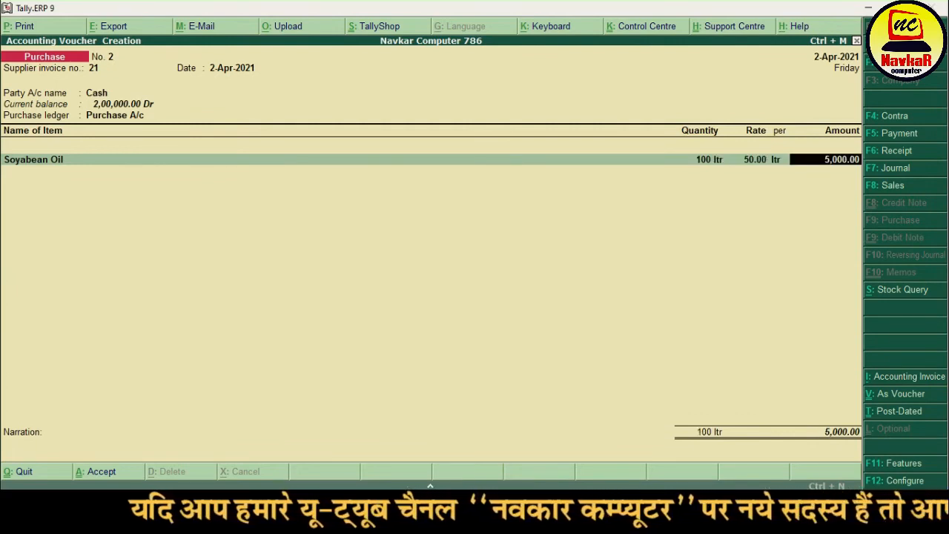
Step: End the item list, enter the narration "goods purchase" and save the purchase voucher
key("Return")
type("goods pur")
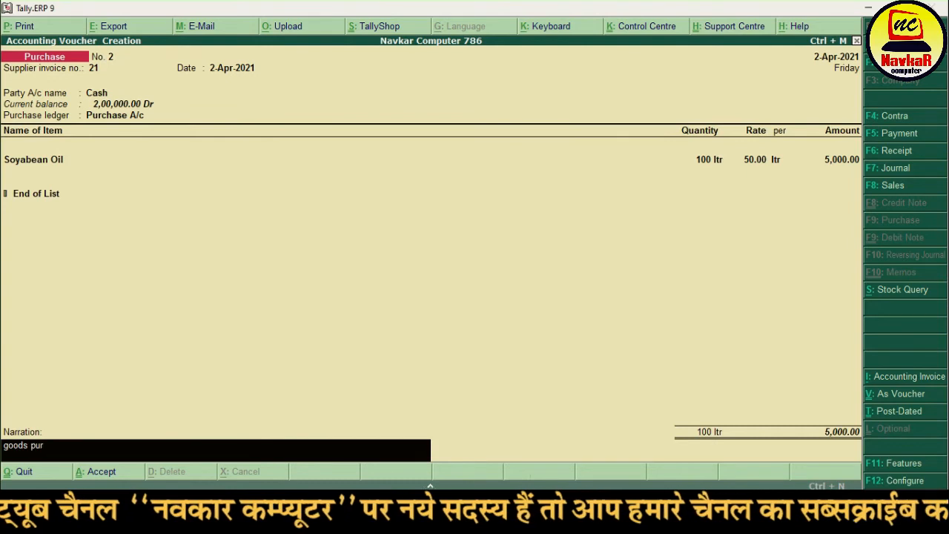
type("chase")
key("Return")
key("Return")
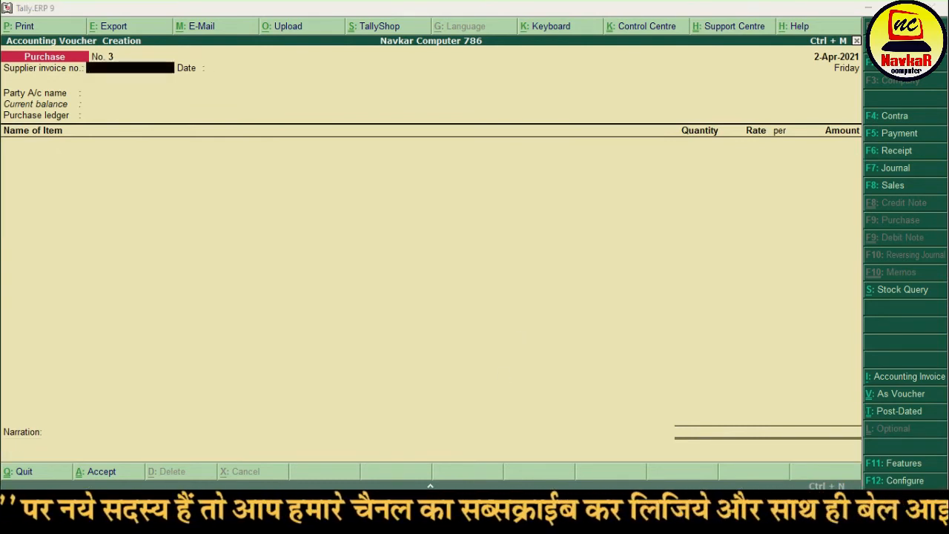
Step: Switch to the Word notes and read transaction 4, the cash purchase from Mohan and Sohan Company on bill 25
key("alt+Tab")
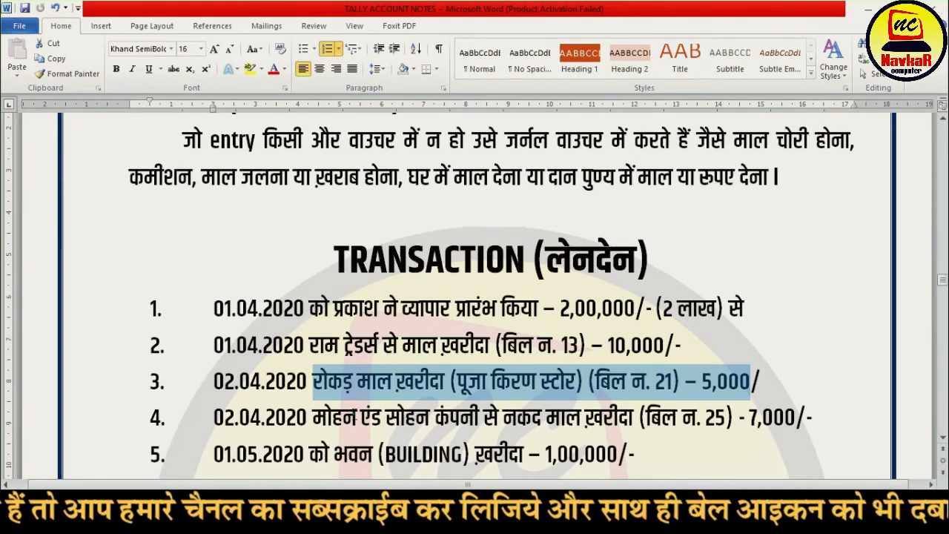
left_click(354, 415)
scroll(354, 415, "down", 3)
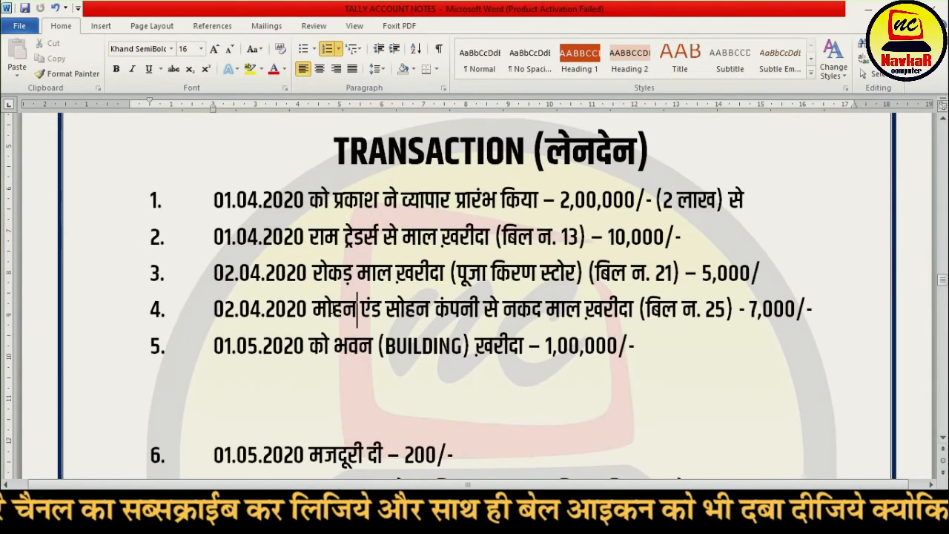
left_click_drag(316, 319, 796, 318)
left_click(495, 352)
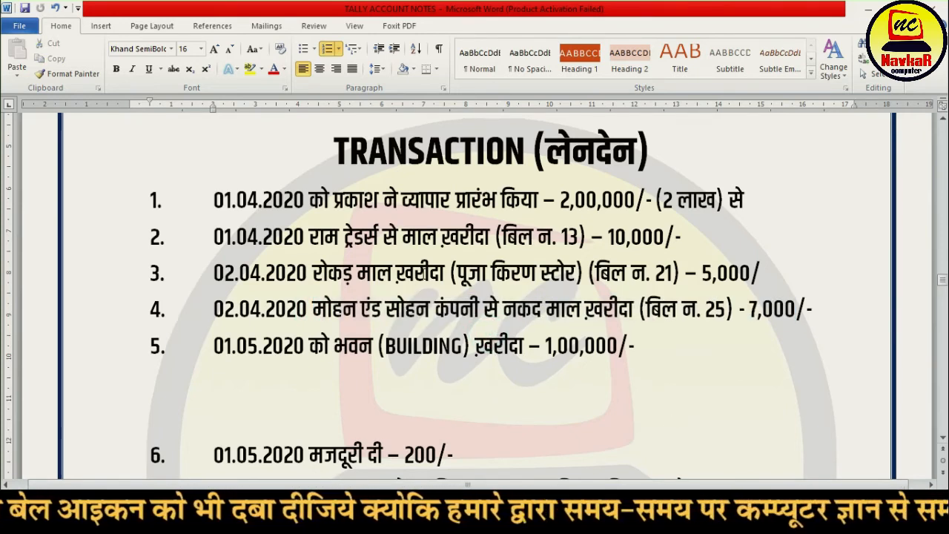
left_click_drag(332, 315, 543, 315)
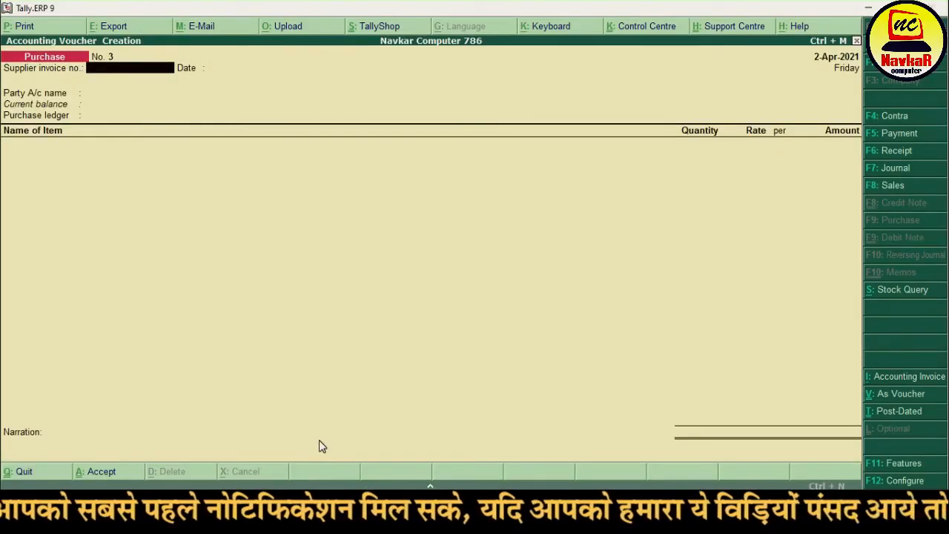
Step: In Tally's new purchase voucher, enter supplier invoice number 25 dated 2-Apr-2021 and choose Cash as the party account
type("25")
key("Return")
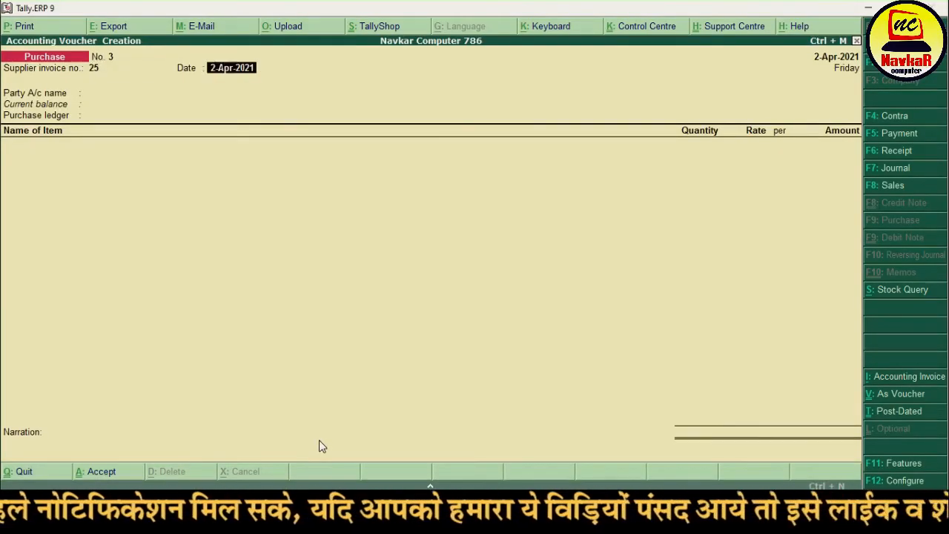
key("Return")
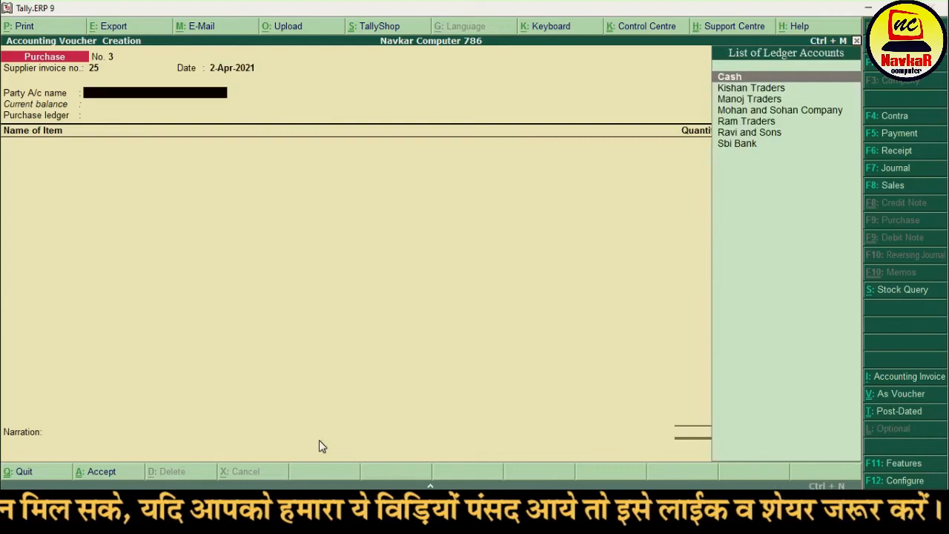
key("Return")
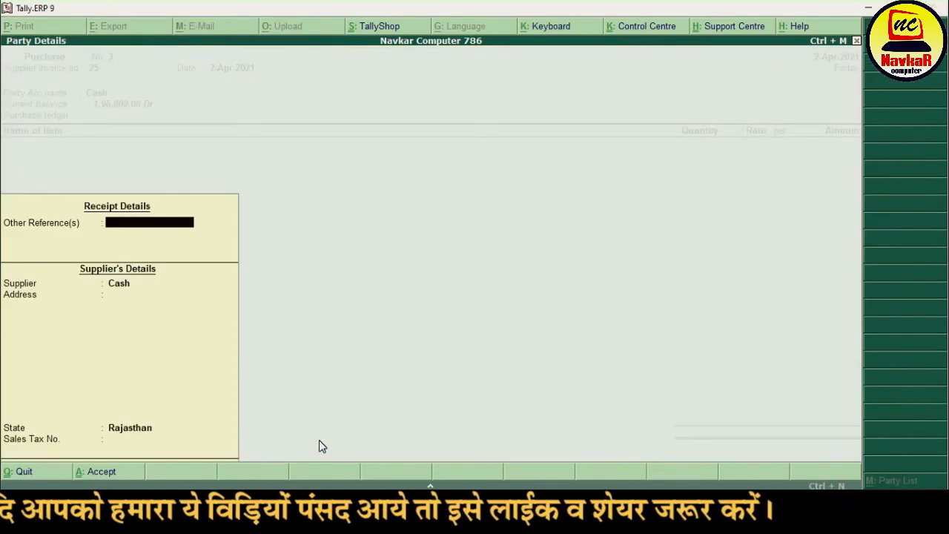
Step: Fill in supplier Mohan and Sohan Com with its address and state Rajasthan, and select Purchase A/c as the purchase ledger
key("Return")
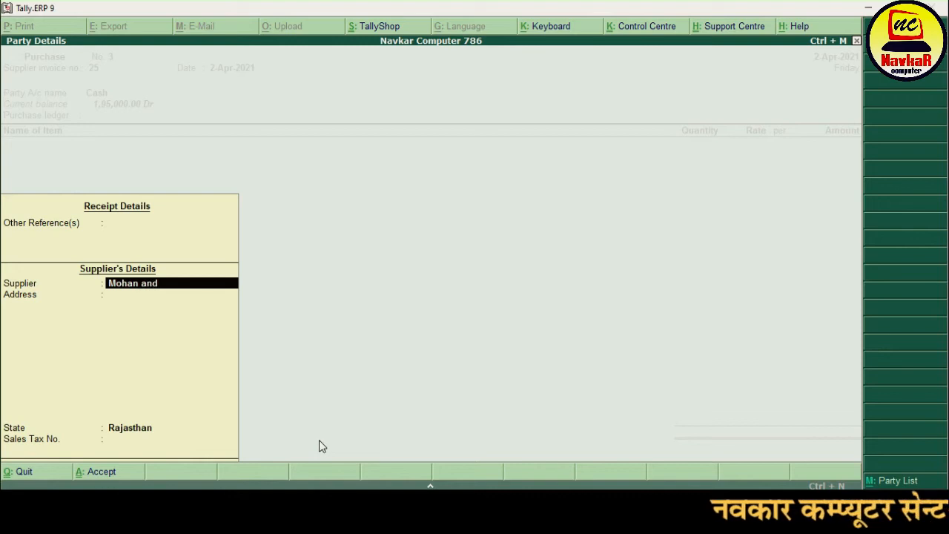
type("Com")
key("Return")
type("Pach")
key("BackSpace")
key("BackSpace")
type("chapdra")
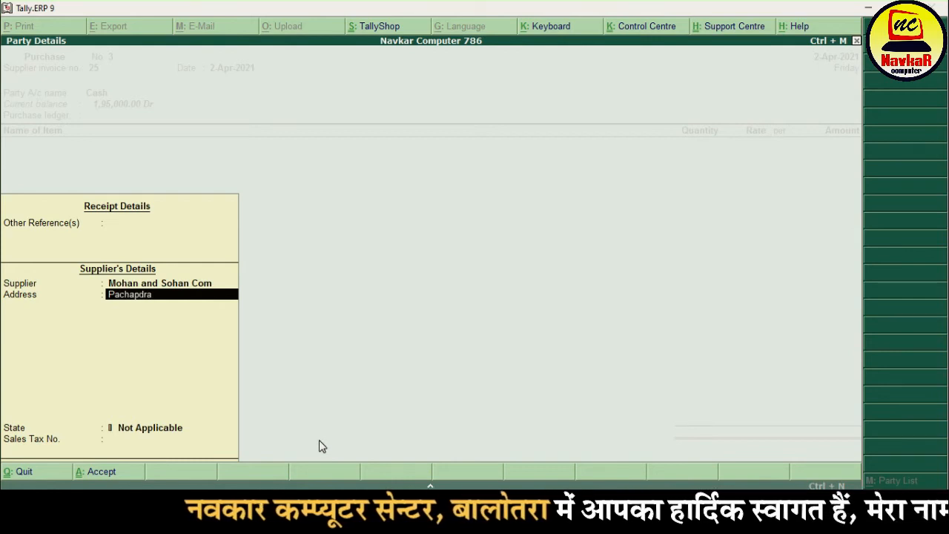
key("Return")
key("Return")
key("BackSpace")
type("Rajasthan")
key("Return")
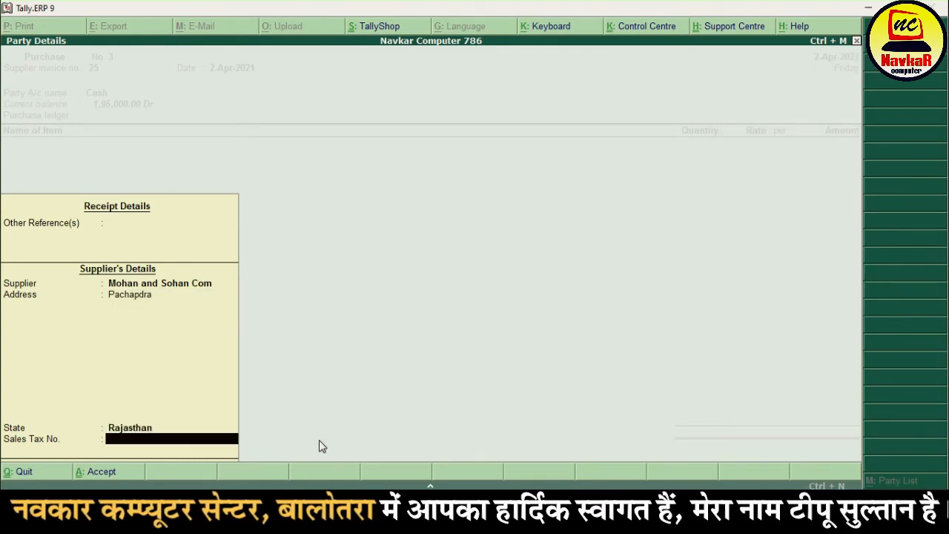
key("Return")
key("Return")
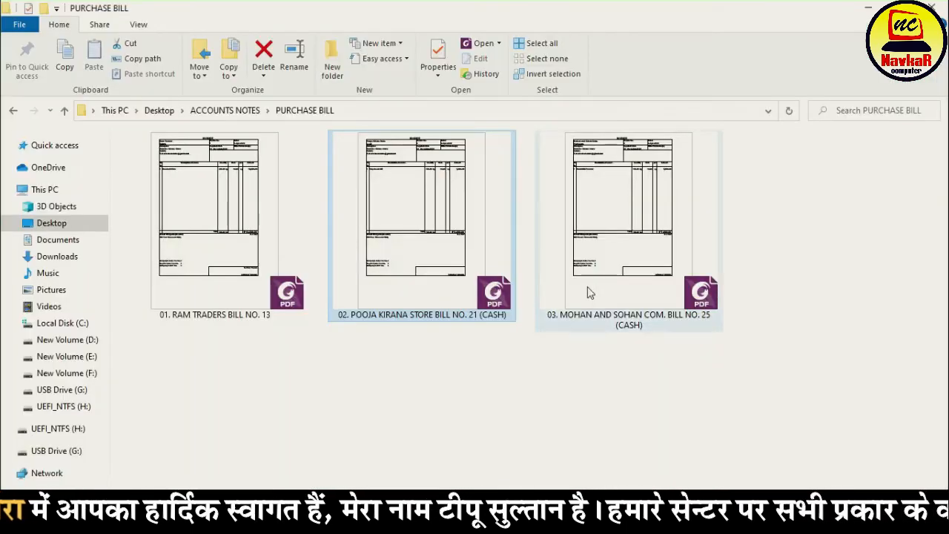
Step: Open the Mohan and Sohan Com. bill PDF to check it, and enter Red Chili Powder, 100 kg at 70.00, in Tally's voucher
double_click(591, 293)
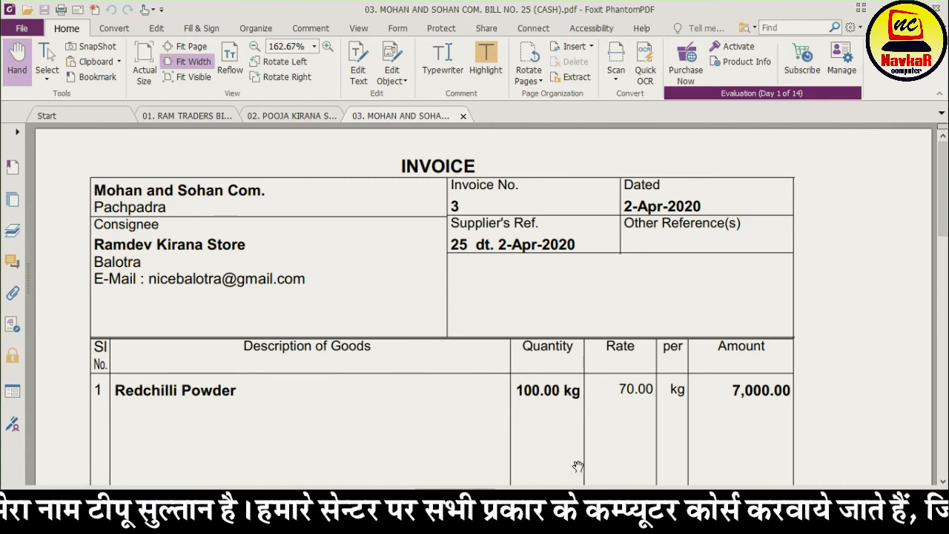
key("alt+Tab")
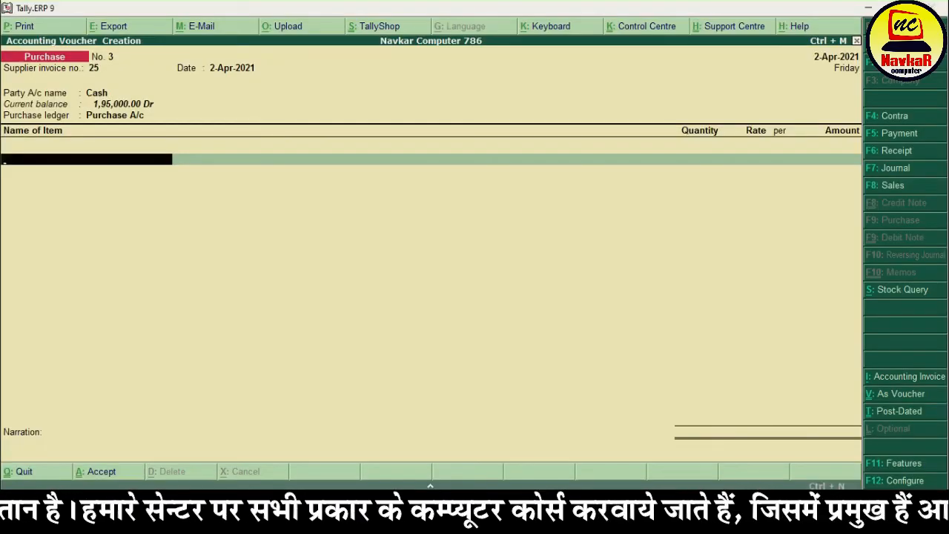
type("Re")
key("Return")
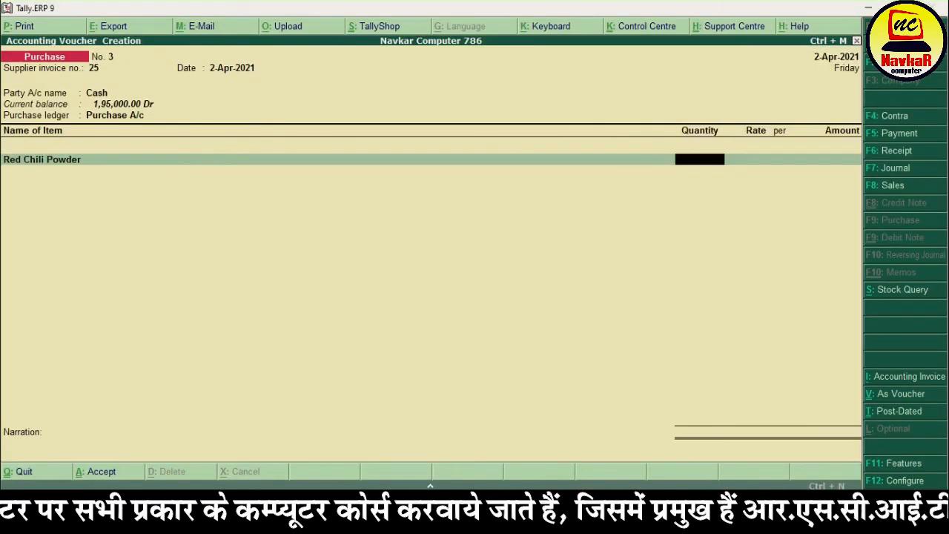
type("100")
key("Return")
type("70")
key("Return")
key("Return")
key("Return")
Step: End the item list, leave the narration blank and save the Red Chili Powder purchase voucher
key("Return")
key("Return")
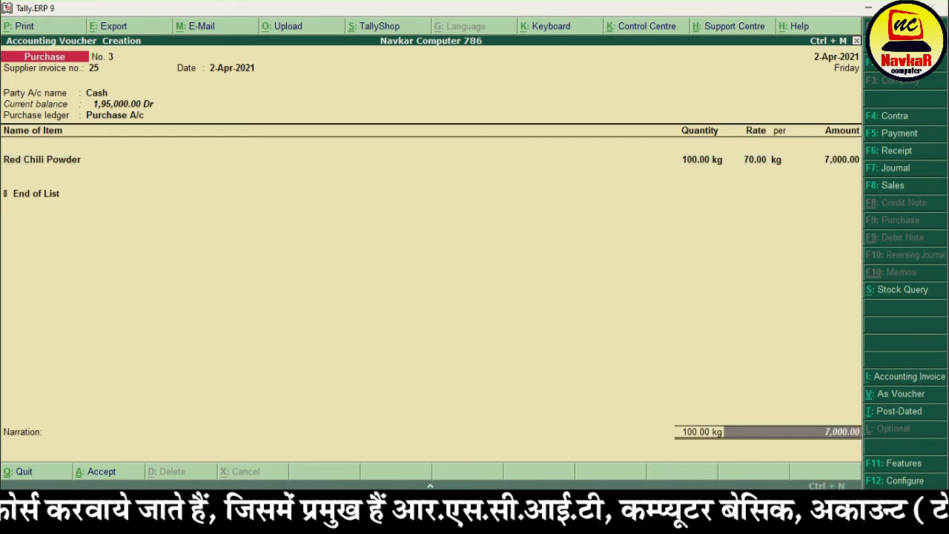
key("Return")
key("Return")
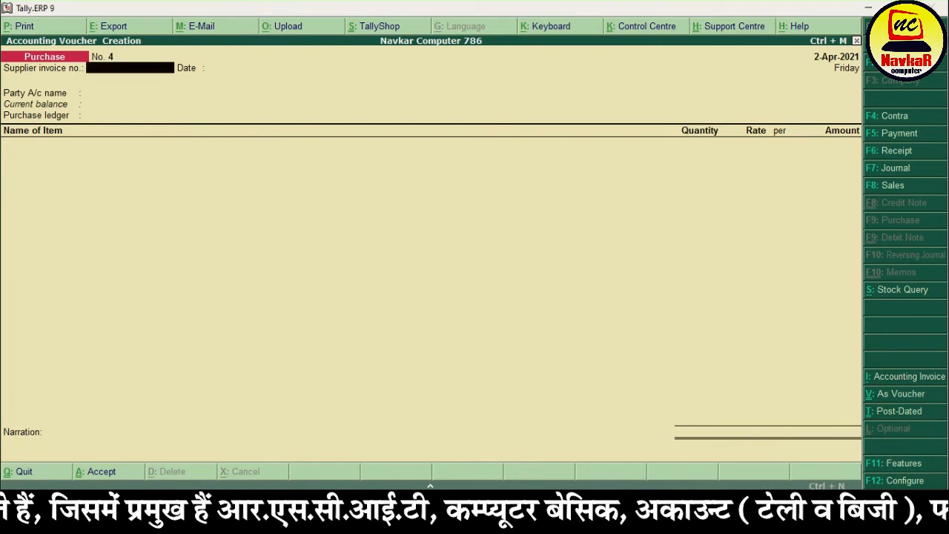
Step: Switch to the Word notes and read the date, asset and amount of transaction 5, the building purchase
key("alt+Tab")
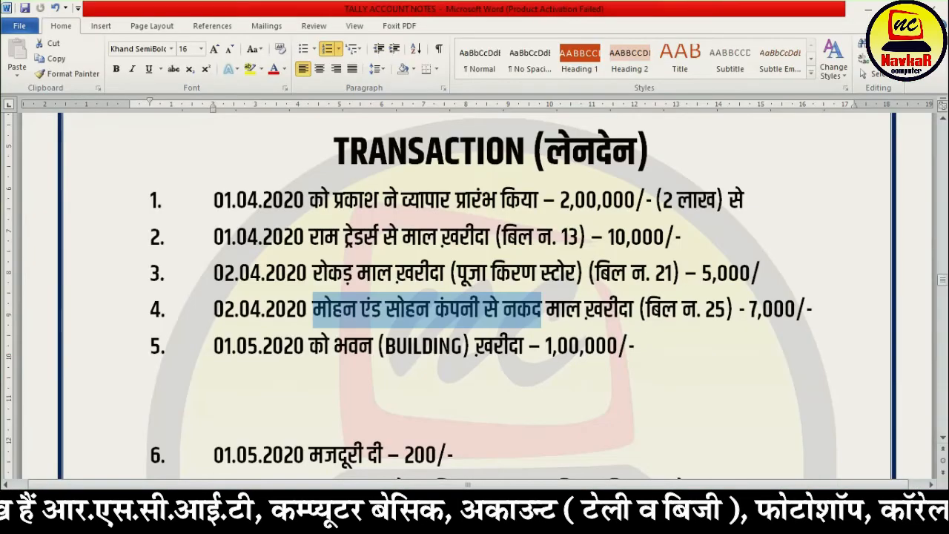
left_click(476, 371)
left_click_drag(214, 346, 625, 344)
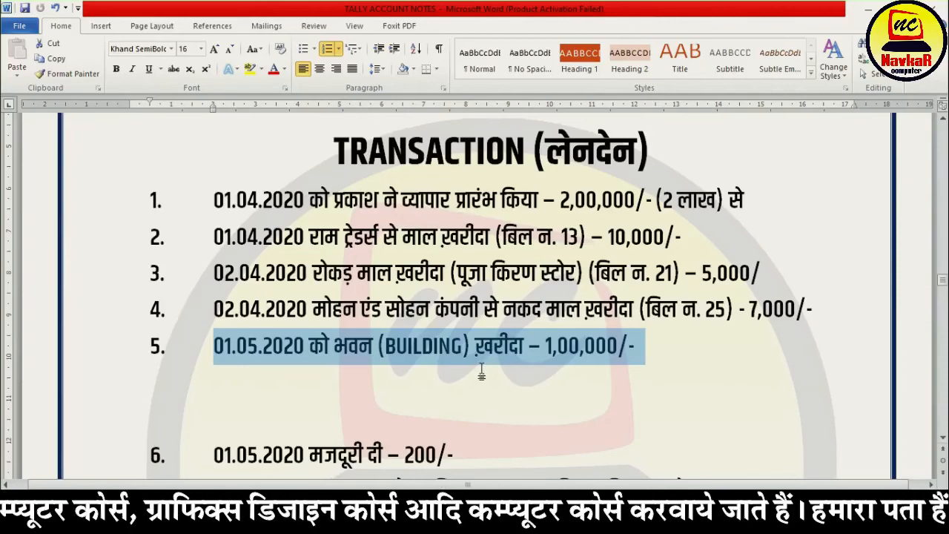
left_click(444, 345)
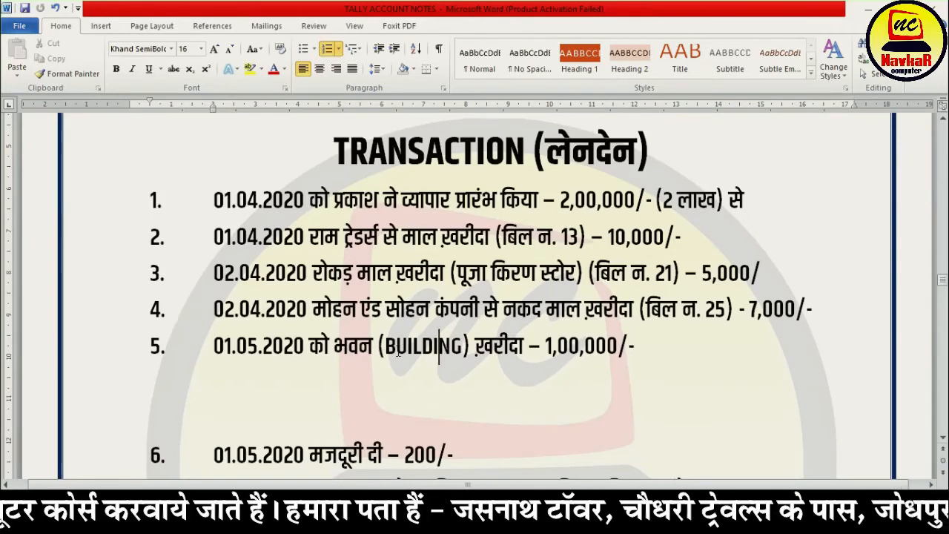
left_click(476, 346)
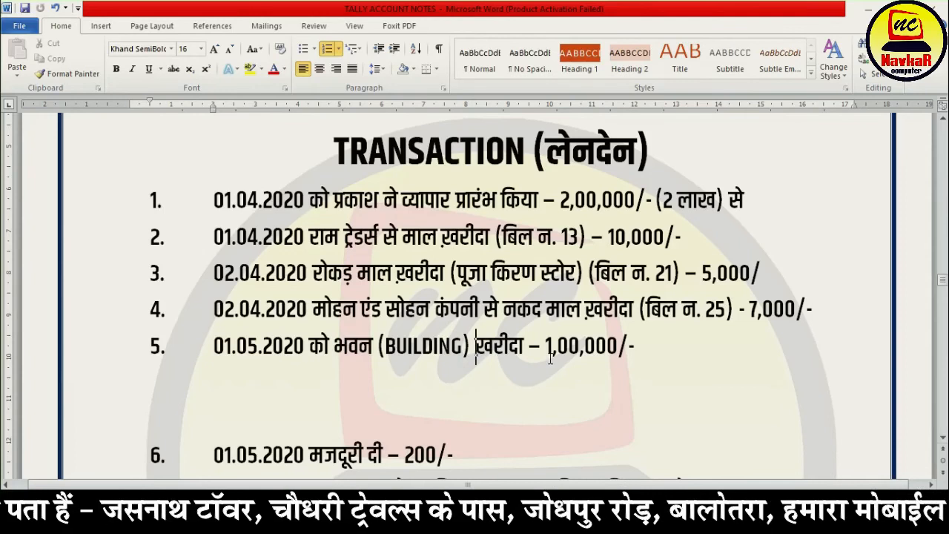
left_click_drag(537, 346, 675, 346)
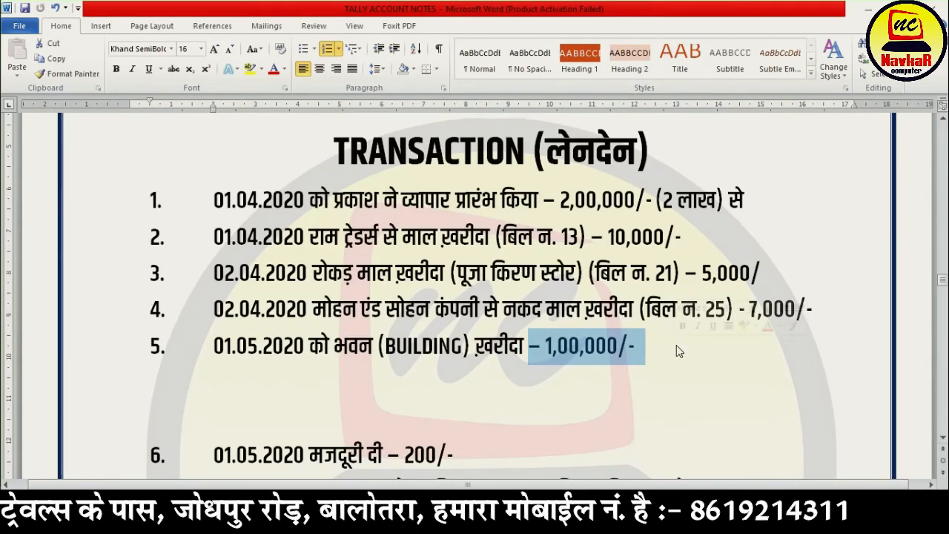
Step: Switch back to Tally, start a payment voucher and look for a building account to debit
key("alt+Tab")
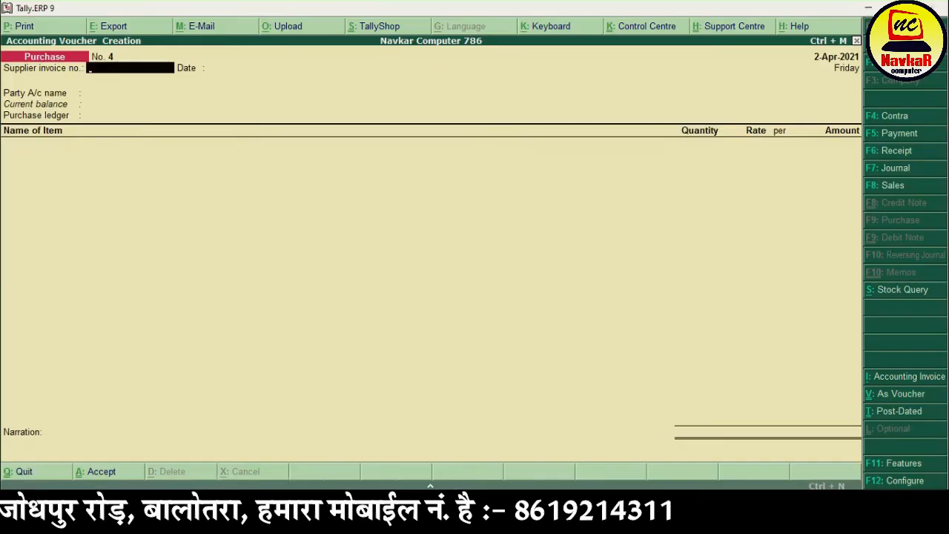
key("F5")
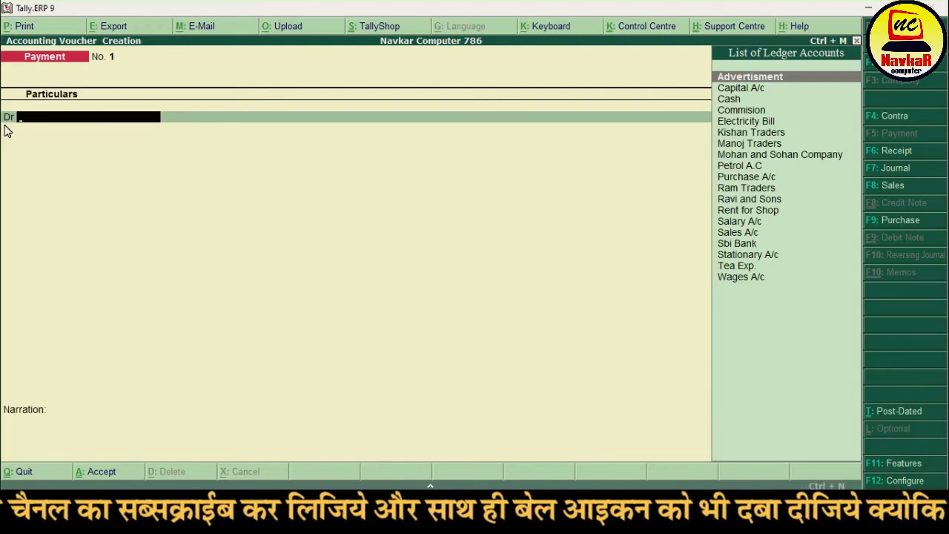
type("B")
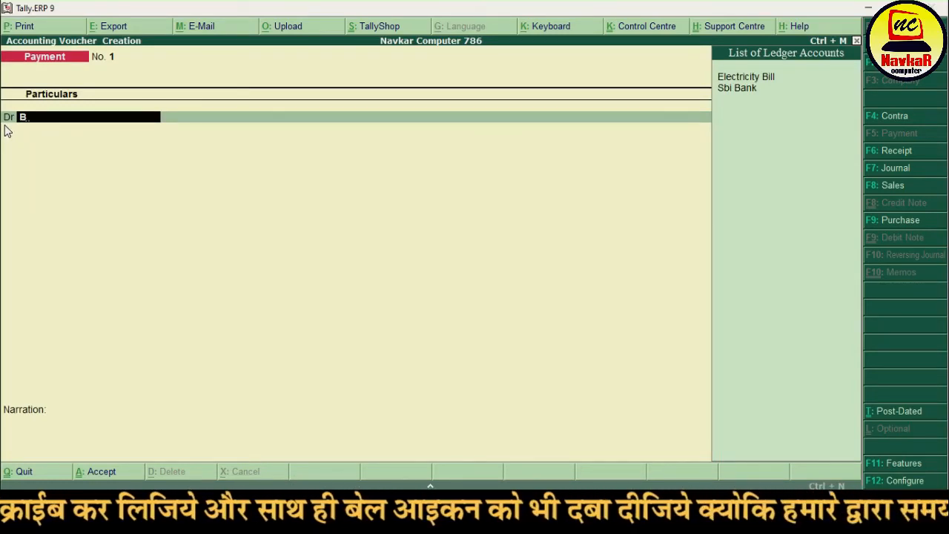
Step: Start a new ledger from the payment voucher's debit line and name it Building Ac, without an alias
key("Return")
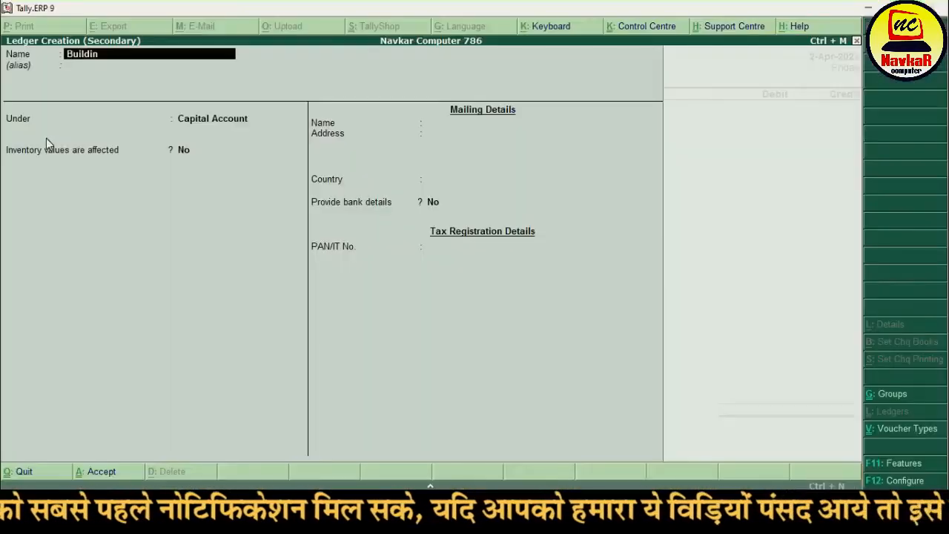
type("g Ac")
key("Return")
key("Return")
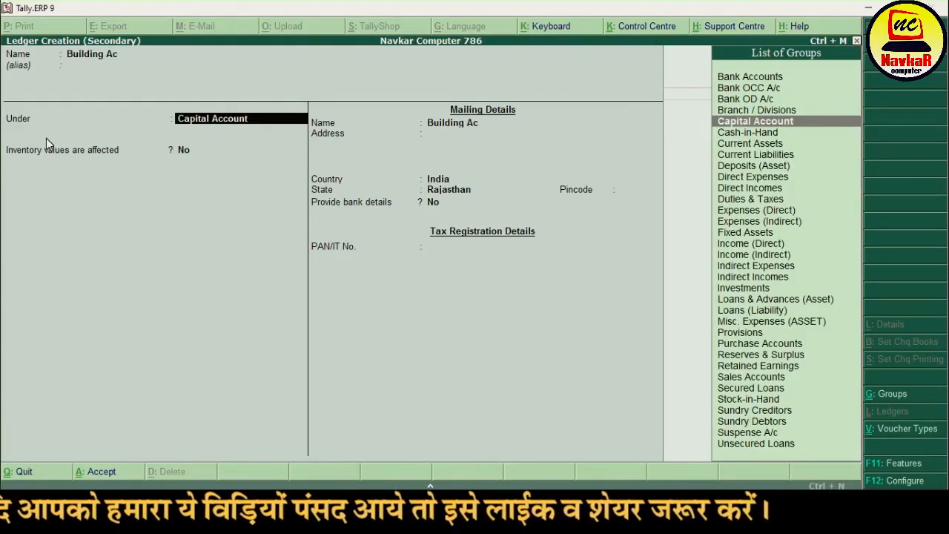
Step: Put the Building Ac ledger under Fixed Assets, keep the remaining defaults and save it
type("f")
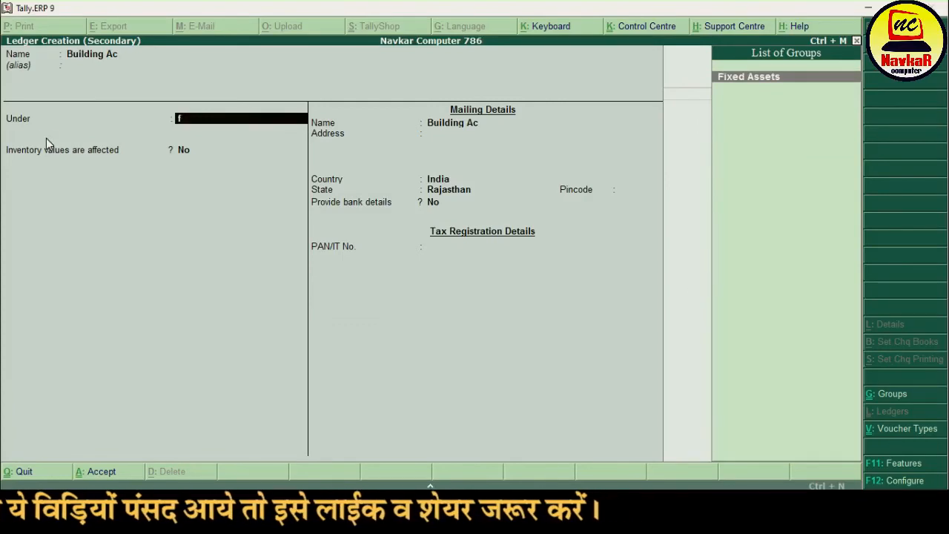
key("Return")
key("Return")
key("Return")
key("Return")
key("Return")
key("Return")
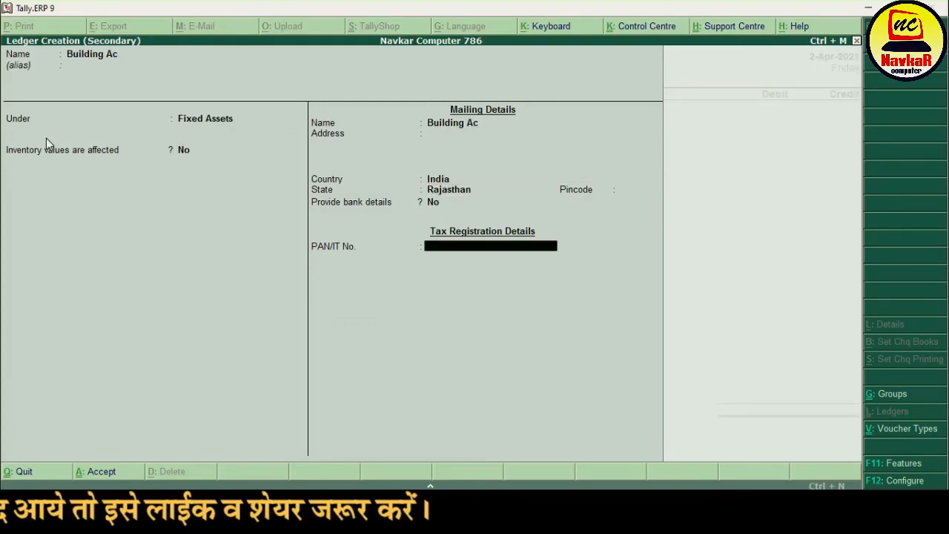
key("Return")
key("Return")
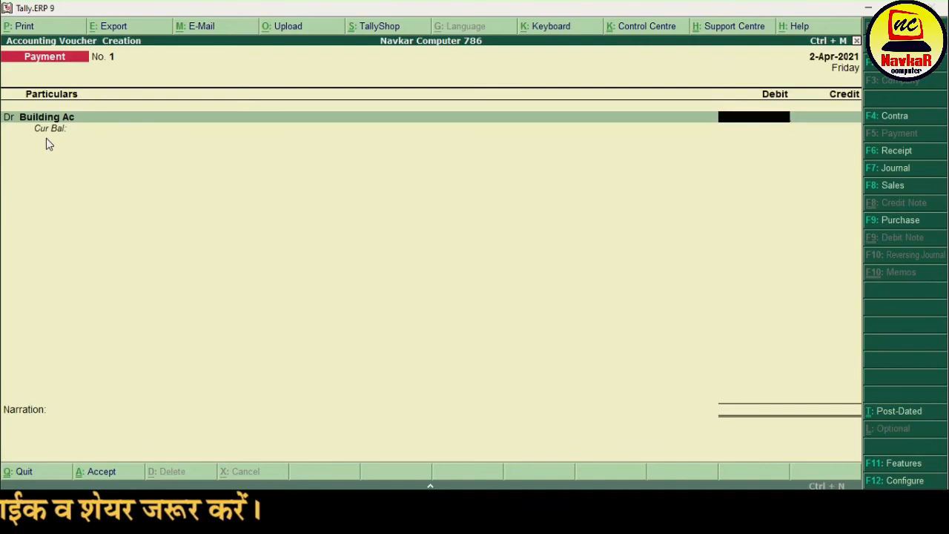
Step: Debit Building Ac with 100000 and credit the full amount to Cash in the payment voucher
type("100000")
key("Return")
key("Return")
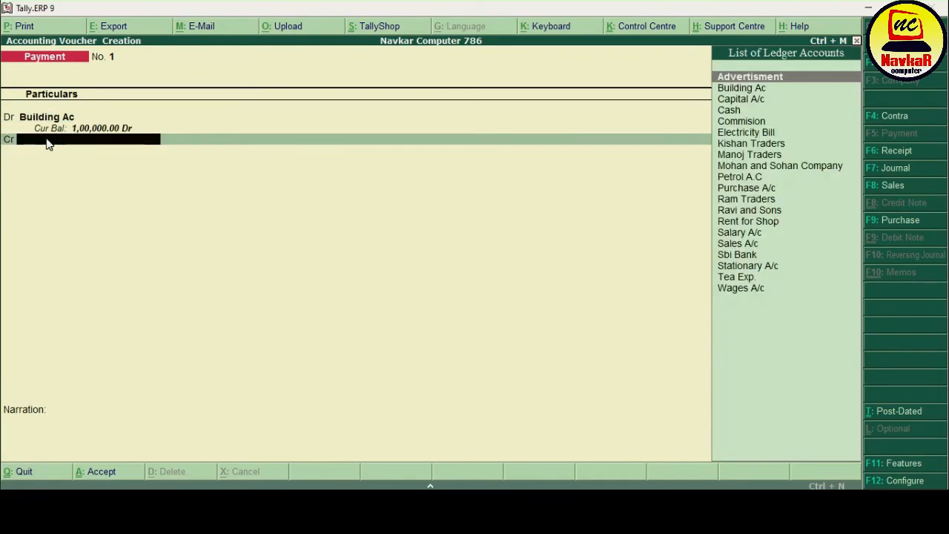
type("cas")
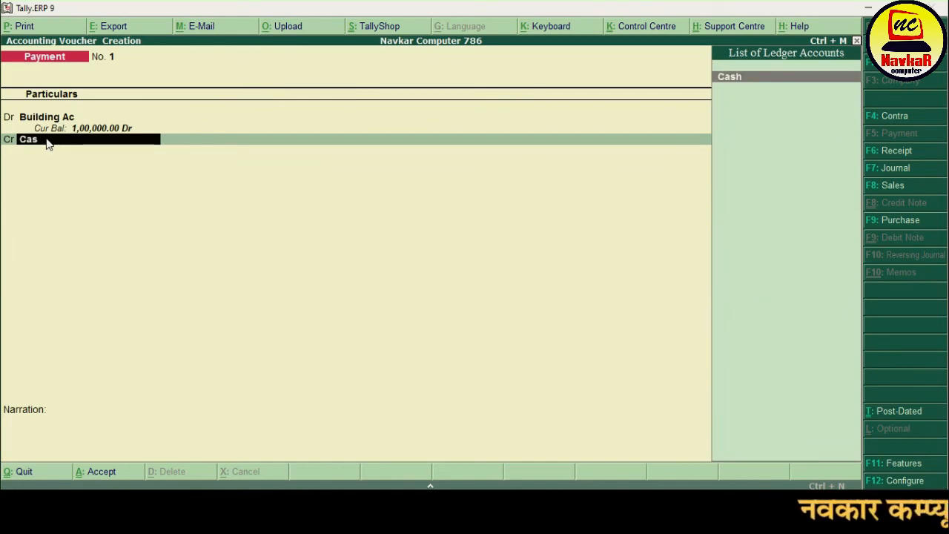
key("Return")
key("Return")
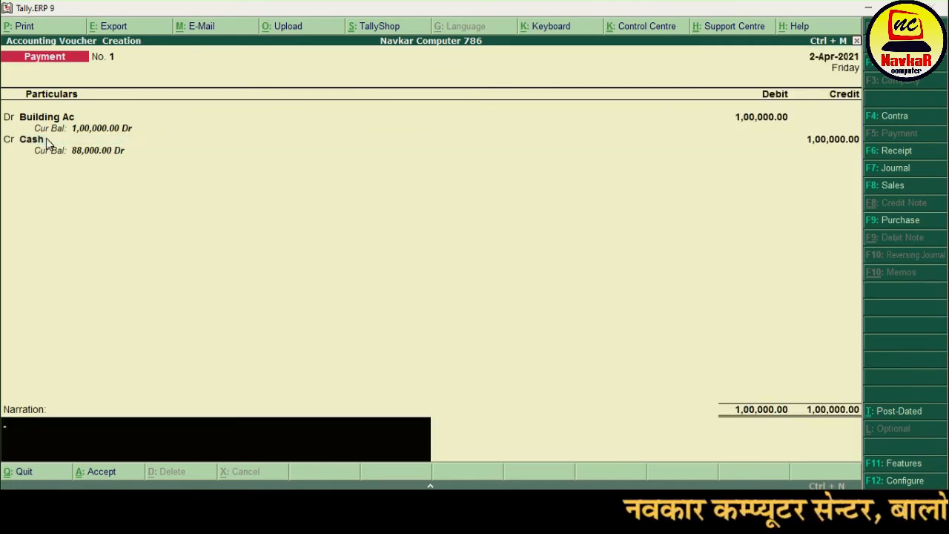
Step: Enter the narration "buy a building" followed by the seller's name in brackets, and save the payment voucher
type("bu")
key("BackSpace")
key("BackSpace")
type("by")
key("BackSpace")
type("uy a")
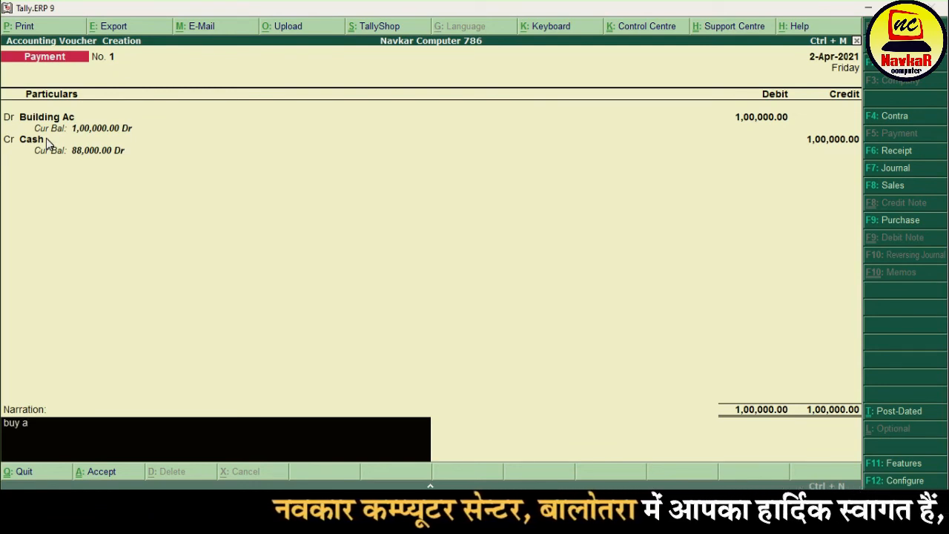
type(" building")
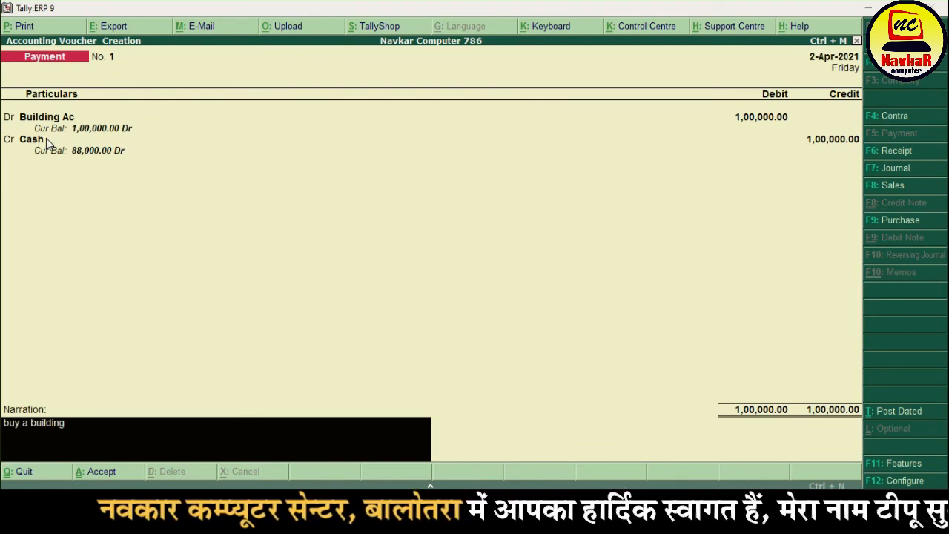
type(" (g")
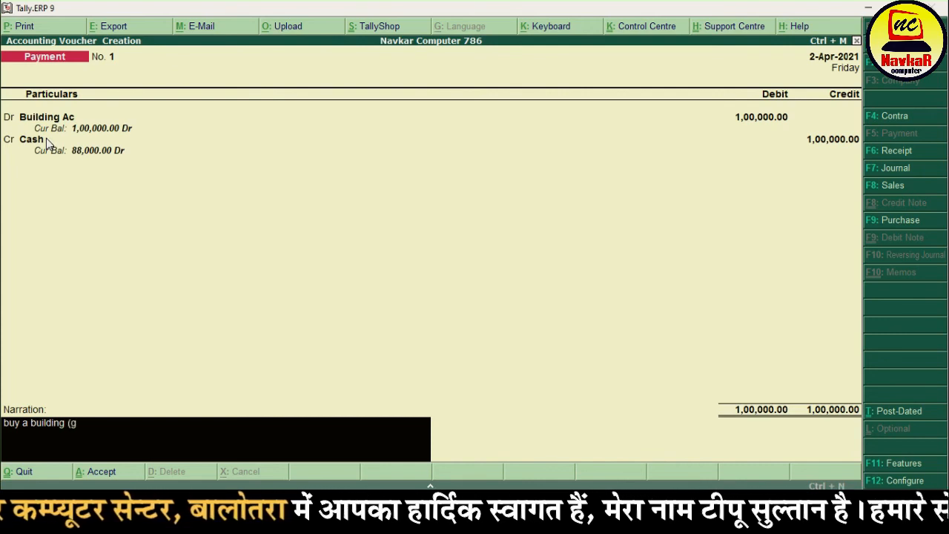
type("anpat ji)")
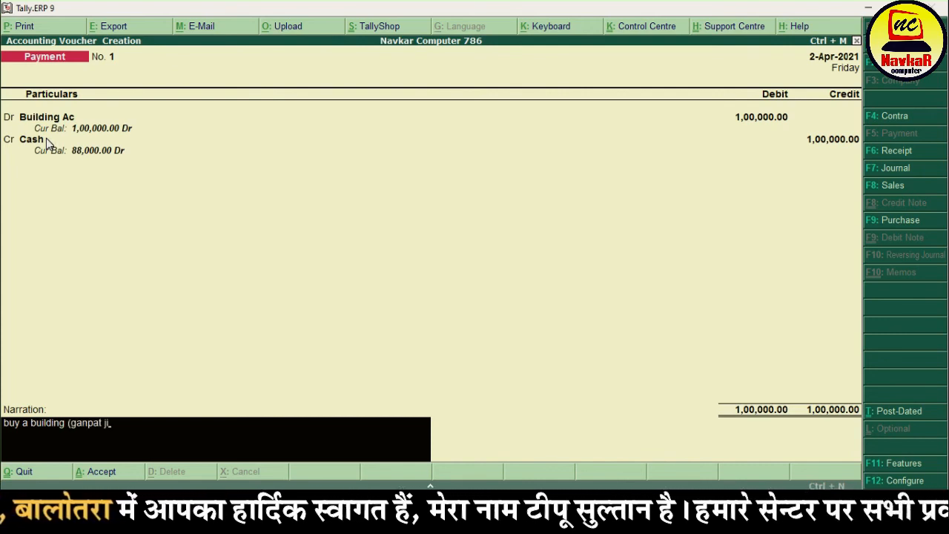
key("Return")
key("Return")
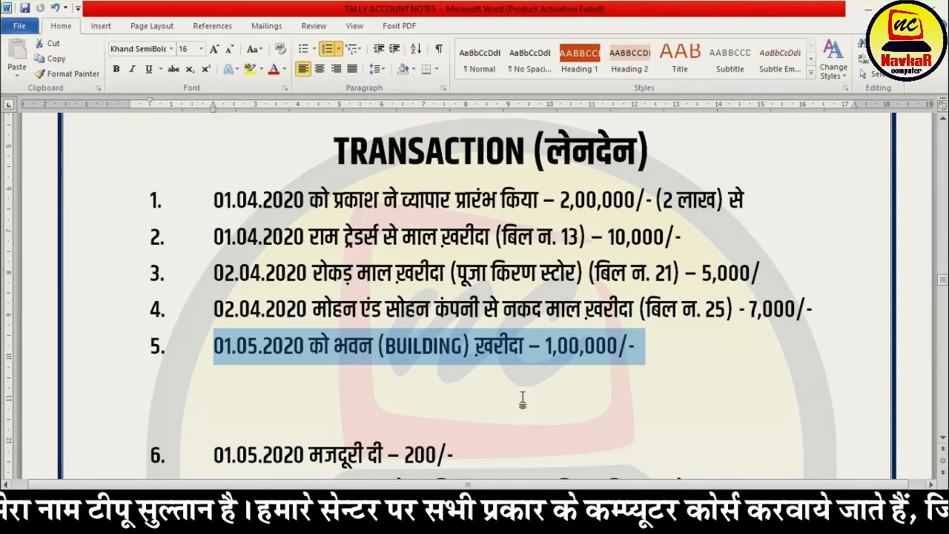
Step: Switch to the Word notes, highlight transactions 1 to 5 and review the transaction list and the voucher explanations above it
left_click_drag(213, 200, 669, 352)
scroll(669, 351, "down", 3)
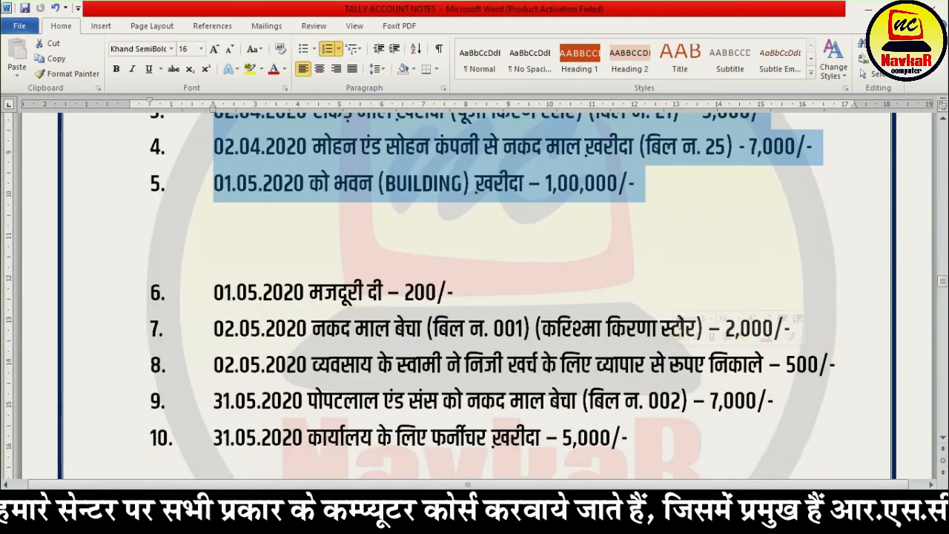
scroll(583, 272, "up", 5)
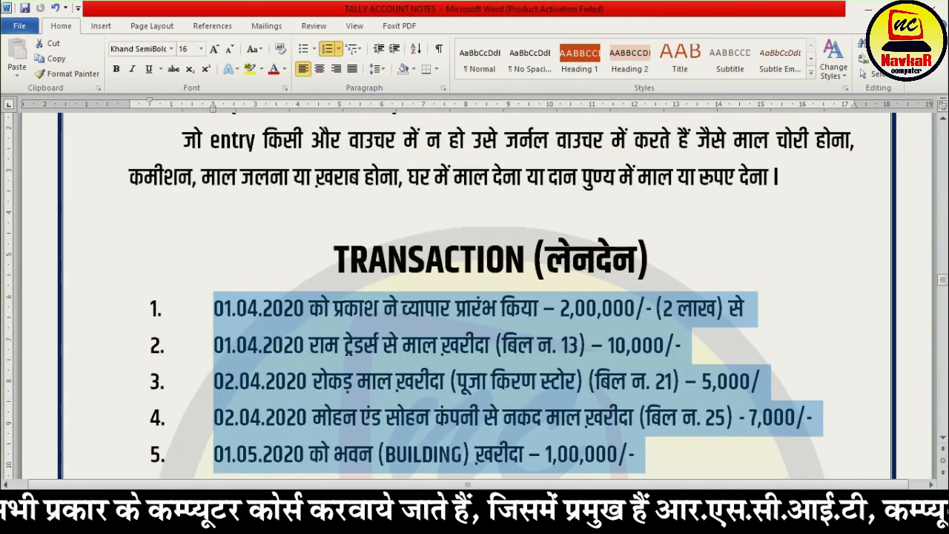
scroll(585, 264, "down", 4)
scroll(585, 263, "up", 1)
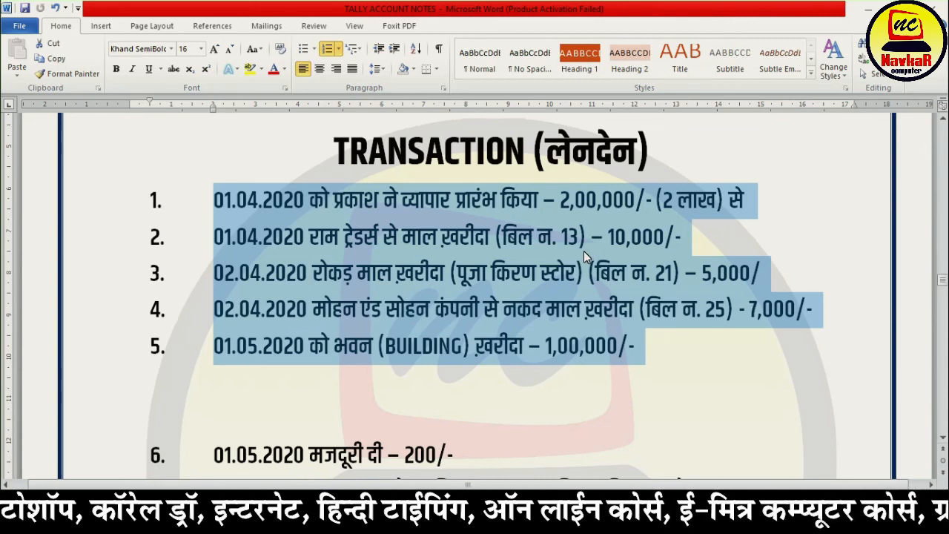
scroll(553, 362, "up", 10)
scroll(628, 327, "up", 15)
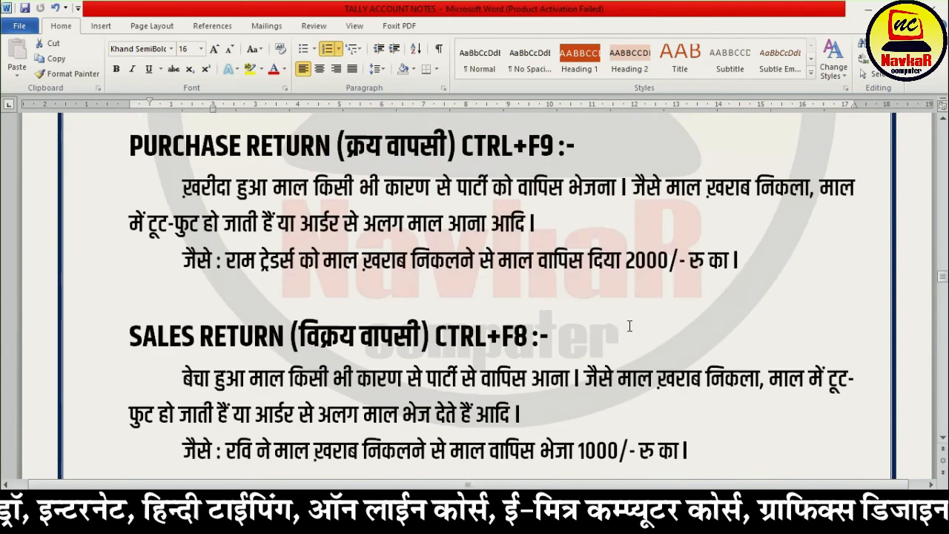